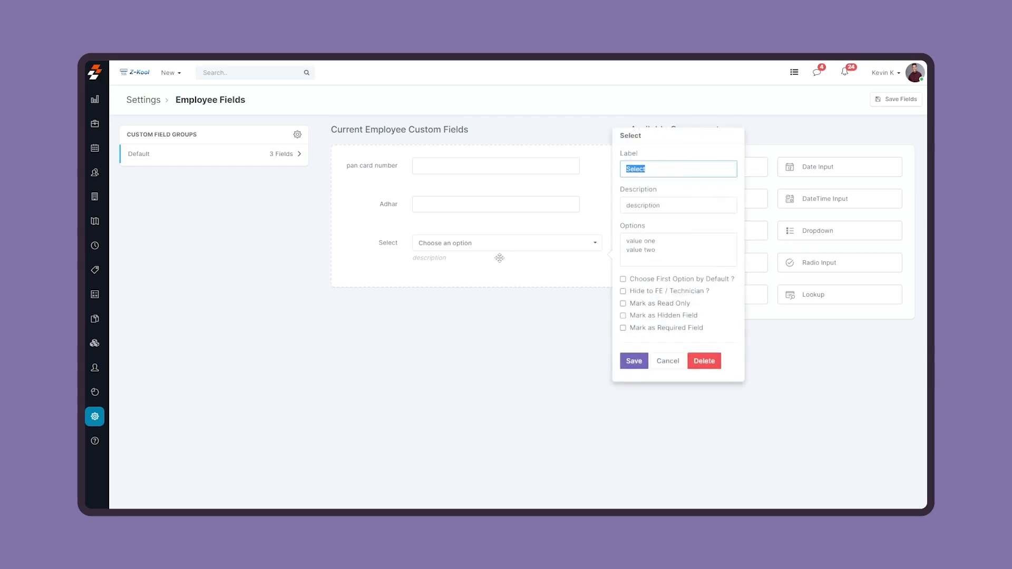
Step: Label the dropdown field "experience", clear its description, and replace its options with 2+, 5+ and 7+
{"action": "type", "text": "experience"}
{"action": "key", "text": "Tab"}
{"action": "key", "text": "BackSpace"}
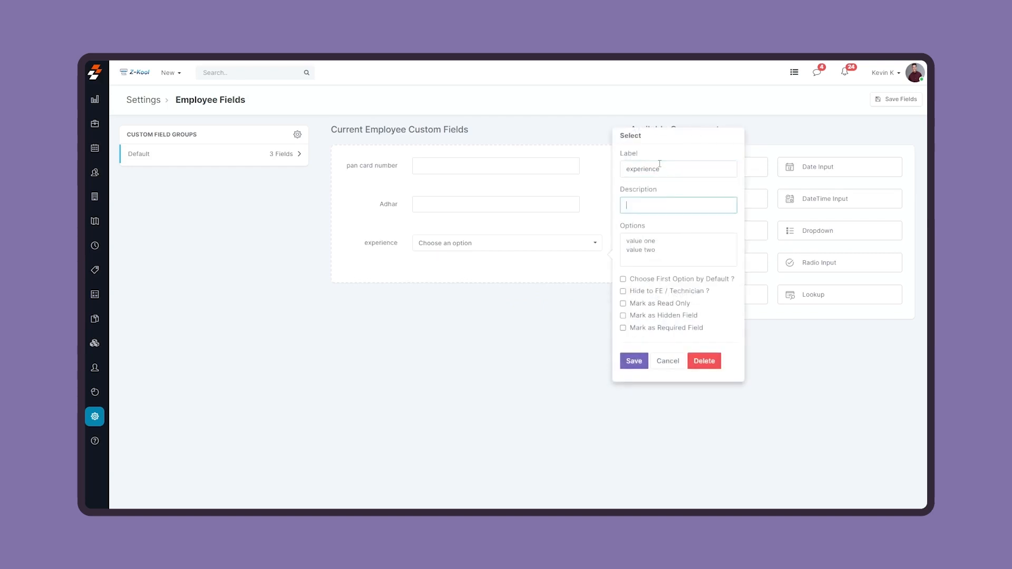
{"action": "key", "text": "Tab"}
{"action": "key", "text": "ctrl+a"}
{"action": "key", "text": "BackSpace"}
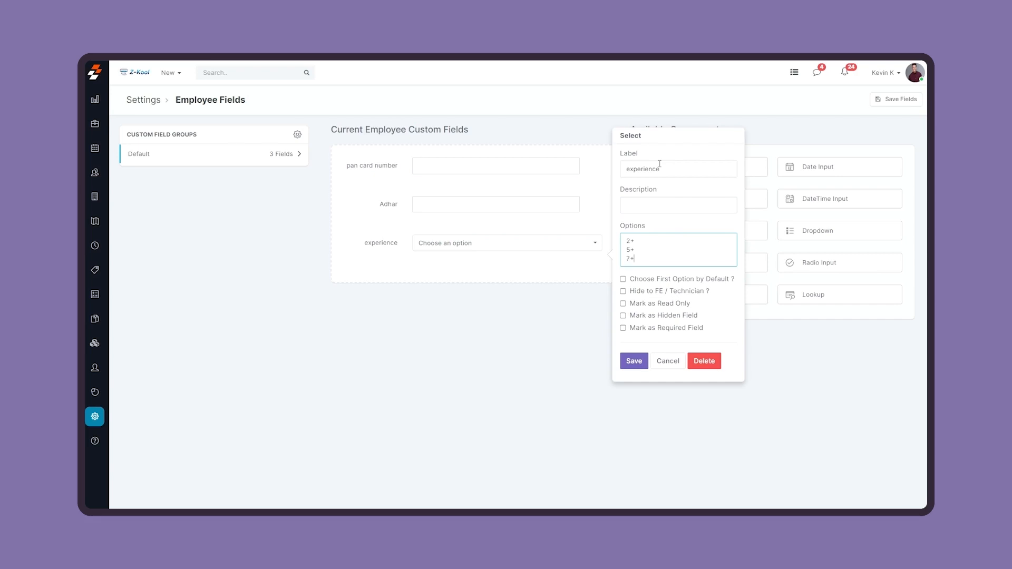
{"action": "key", "text": "Return"}
{"action": "key", "text": "Up"}
Step: Save the experience dropdown and the updated employee custom fields
{"action": "left_click", "coordinate": [639, 363]}
{"action": "left_click", "coordinate": [890, 100]}
{"action": "left_click", "coordinate": [614, 205]}
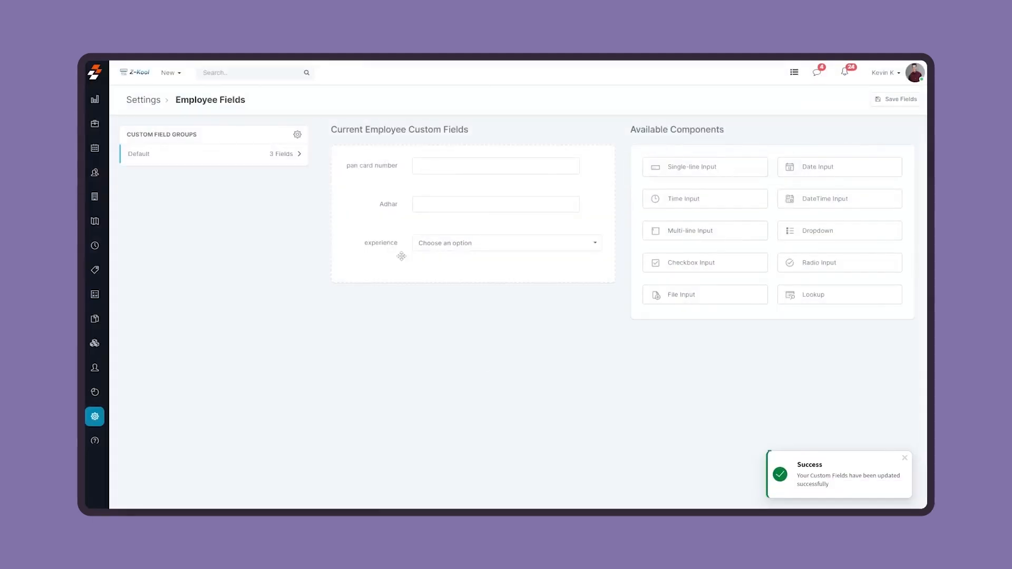
Step: Create a new custom field group named "personal details" for the employee fields
{"action": "left_click", "coordinate": [297, 134]}
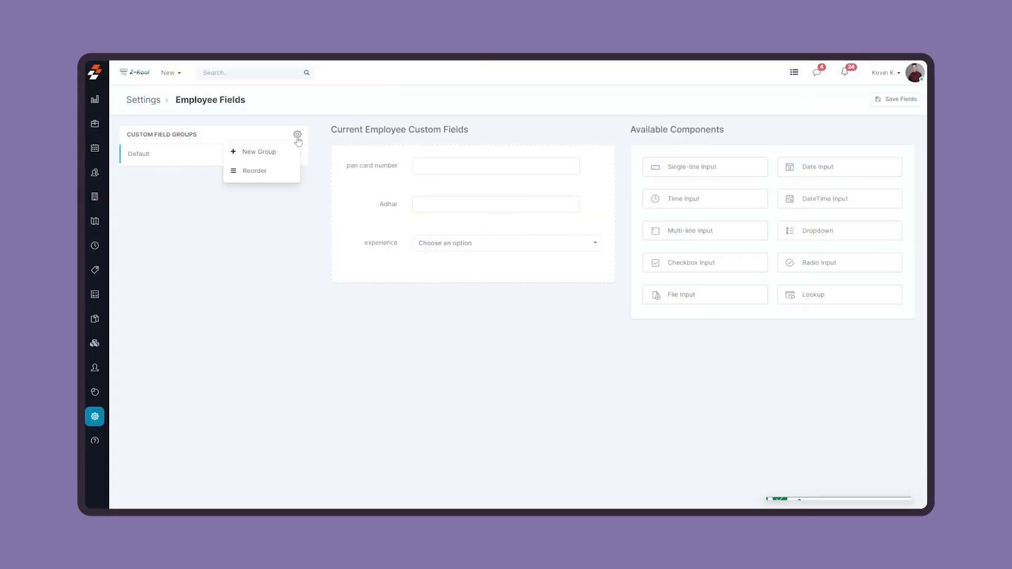
{"action": "left_click", "coordinate": [280, 151]}
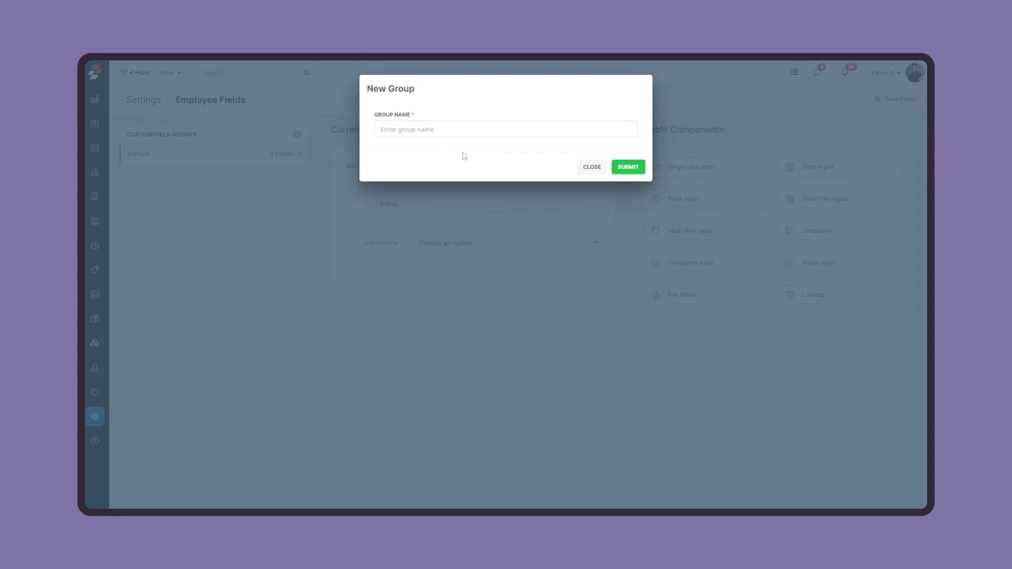
{"action": "left_click", "coordinate": [507, 129]}
{"action": "type", "text": "personal details"}
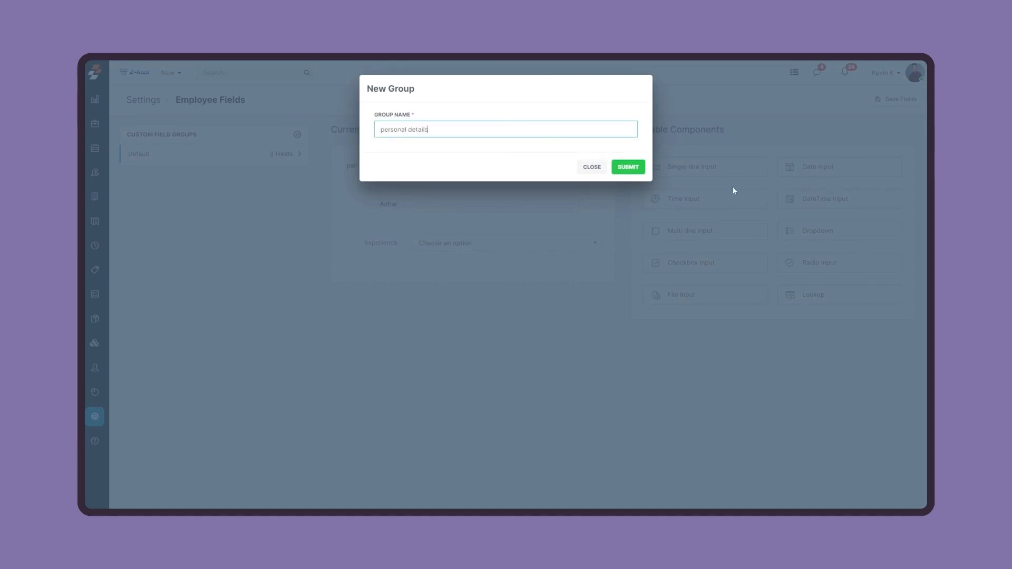
{"action": "left_click", "coordinate": [627, 167]}
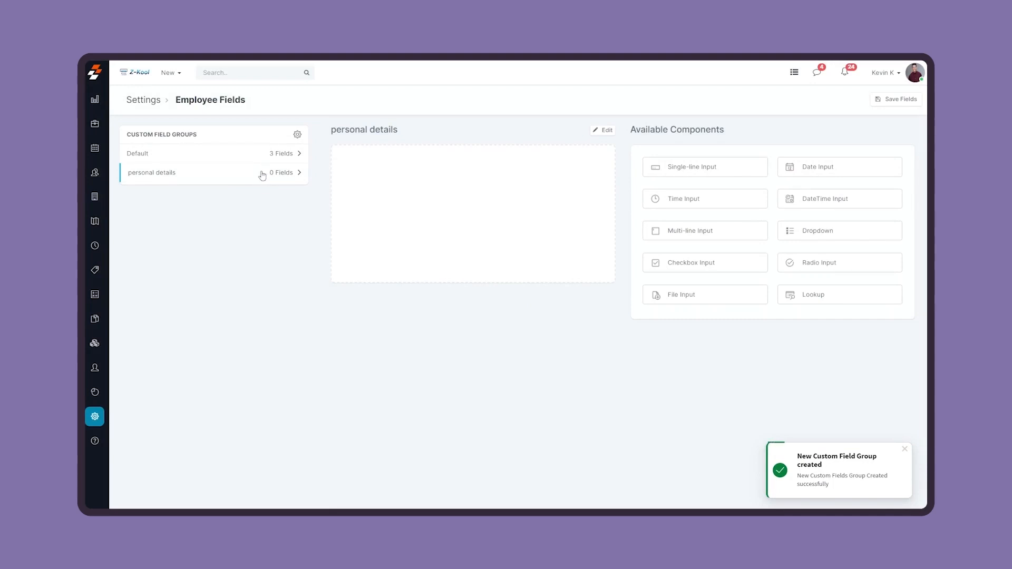
Step: View the editing options of the personal details group and close them without changes
{"action": "left_click", "coordinate": [604, 130]}
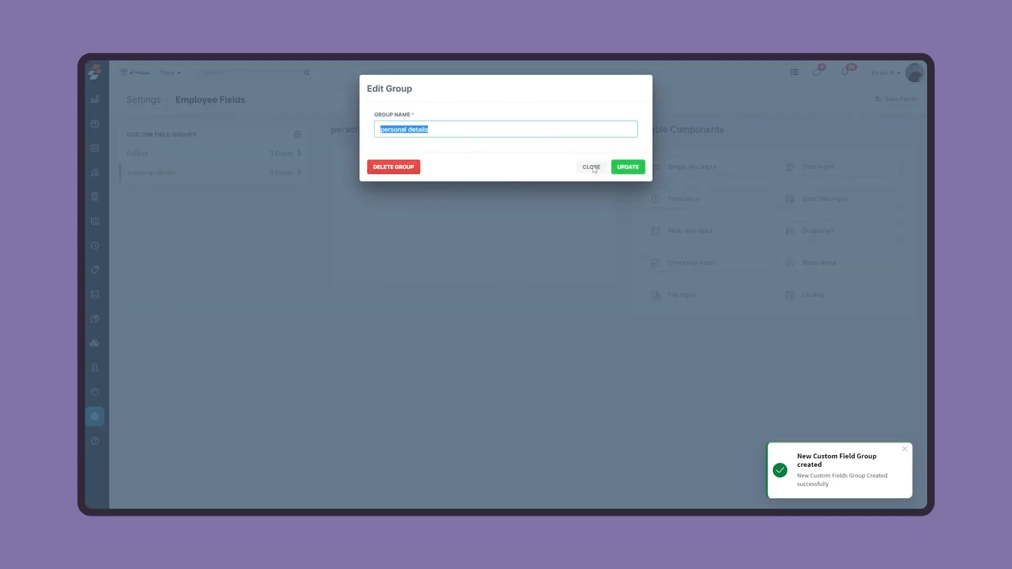
{"action": "left_click", "coordinate": [599, 167]}
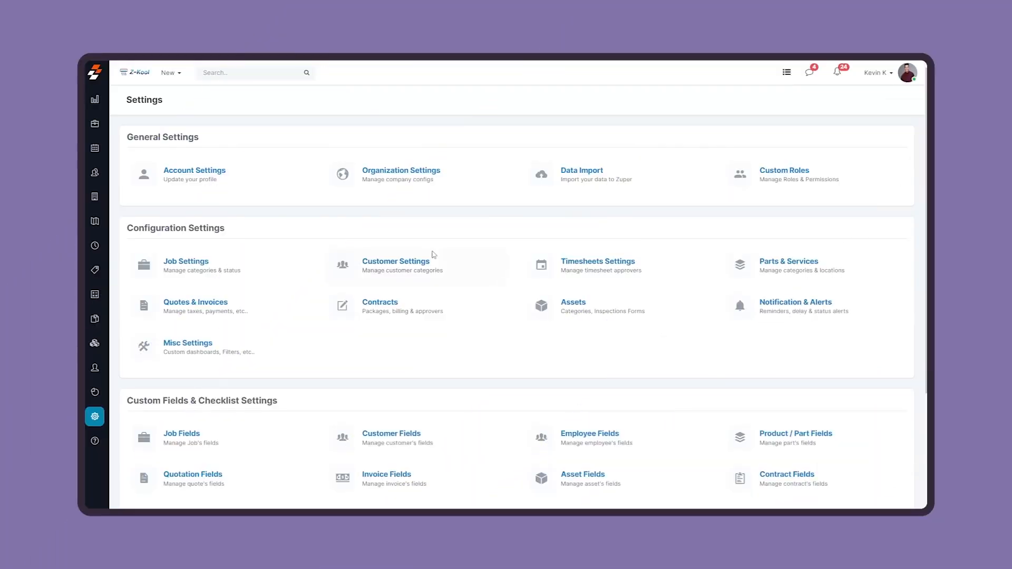
Step: Open the Job Checklist settings and select the AC Service job category with the Job Started status
{"action": "scroll", "coordinate": [391, 267], "scroll_direction": "down", "scroll_amount": 2}
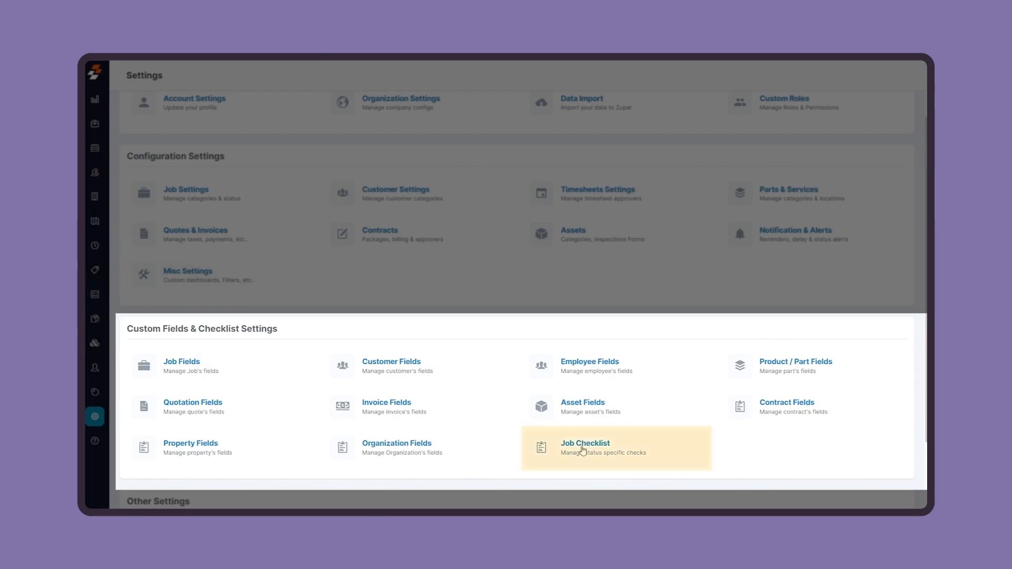
{"action": "left_click", "coordinate": [583, 449]}
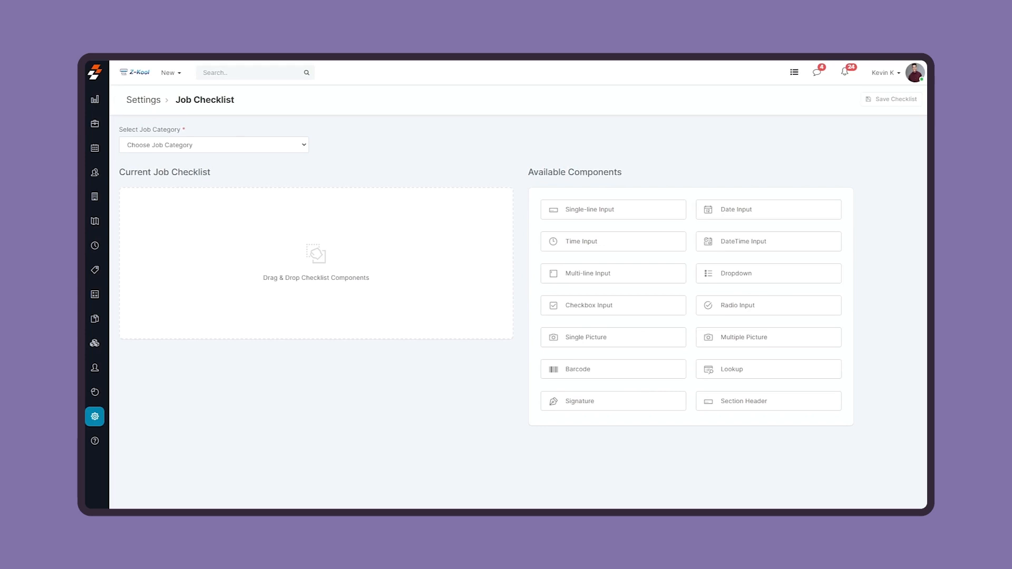
{"action": "left_click", "coordinate": [215, 147]}
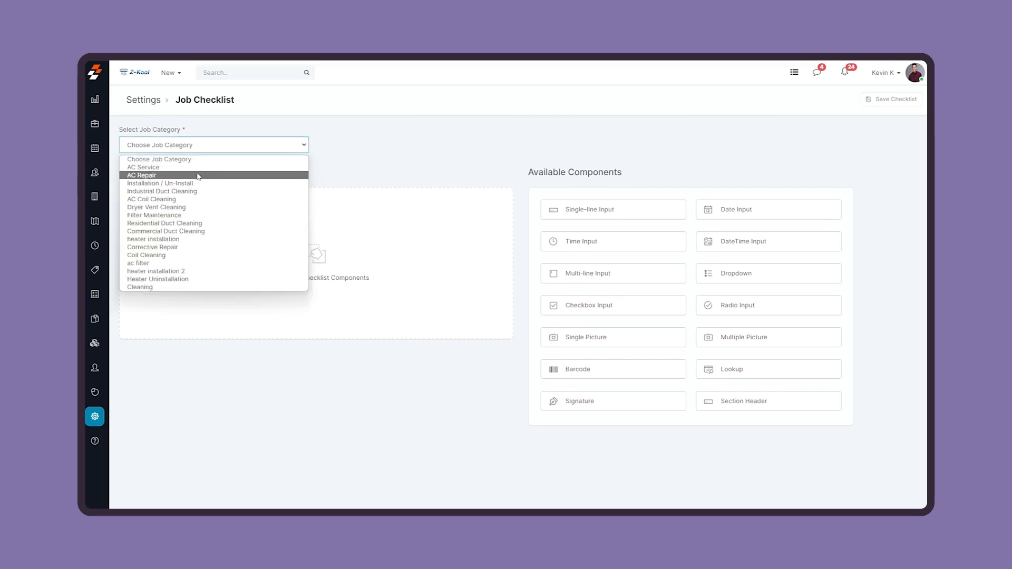
{"action": "left_click", "coordinate": [158, 167]}
{"action": "left_click", "coordinate": [456, 146]}
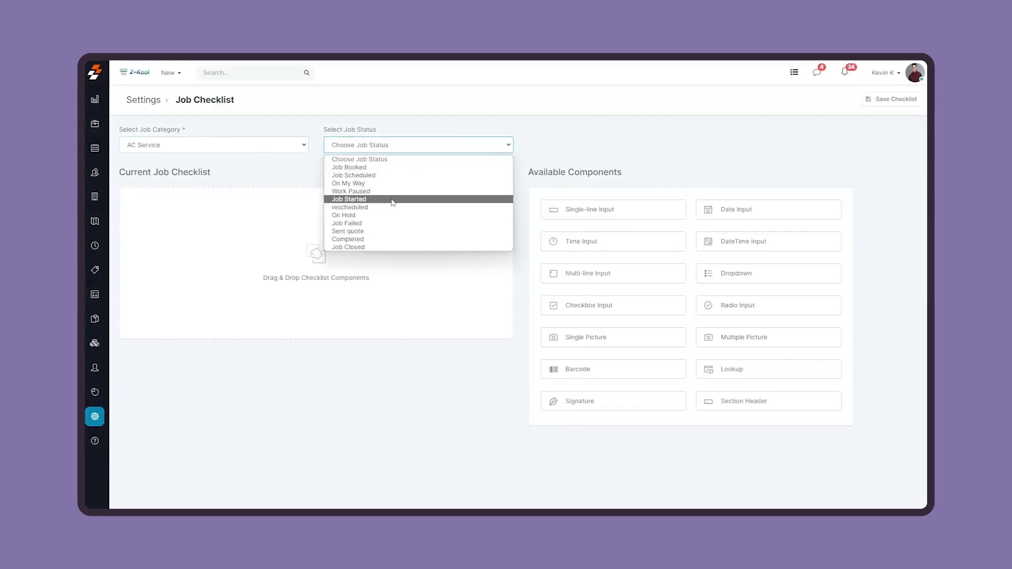
{"action": "left_click", "coordinate": [389, 199]}
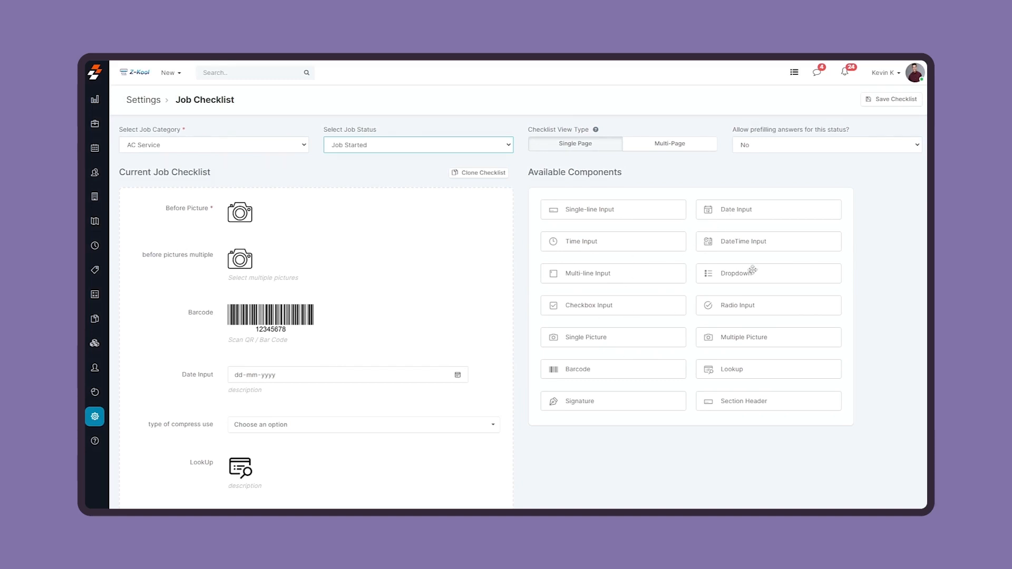
Step: Add a dropdown component at the top of the current job checklist and label it "Customer availability"
{"action": "left_click_drag", "start_coordinate": [753, 270], "coordinate": [217, 222]}
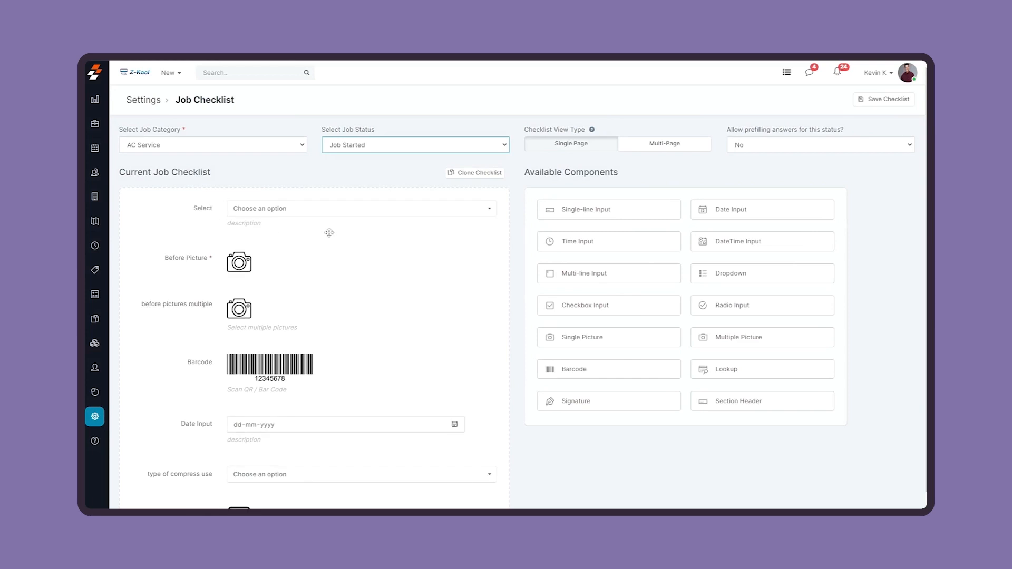
{"action": "left_click", "coordinate": [362, 220]}
{"action": "type", "text": "Custi"}
{"action": "type", "text": "mer availability"}
{"action": "key", "text": "Tab"}
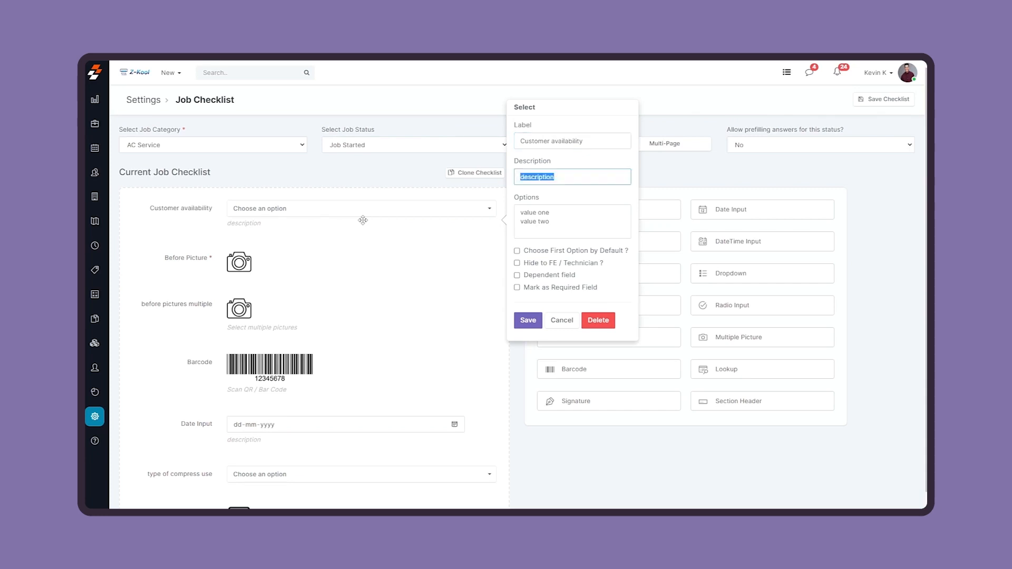
Step: Clear the Customer availability dropdown's description, set its options to Yes and No, and save the field
{"action": "key", "text": "BackSpace"}
{"action": "key", "text": "Tab"}
{"action": "key", "text": "ctrl+a"}
{"action": "key", "text": "BackSpace"}
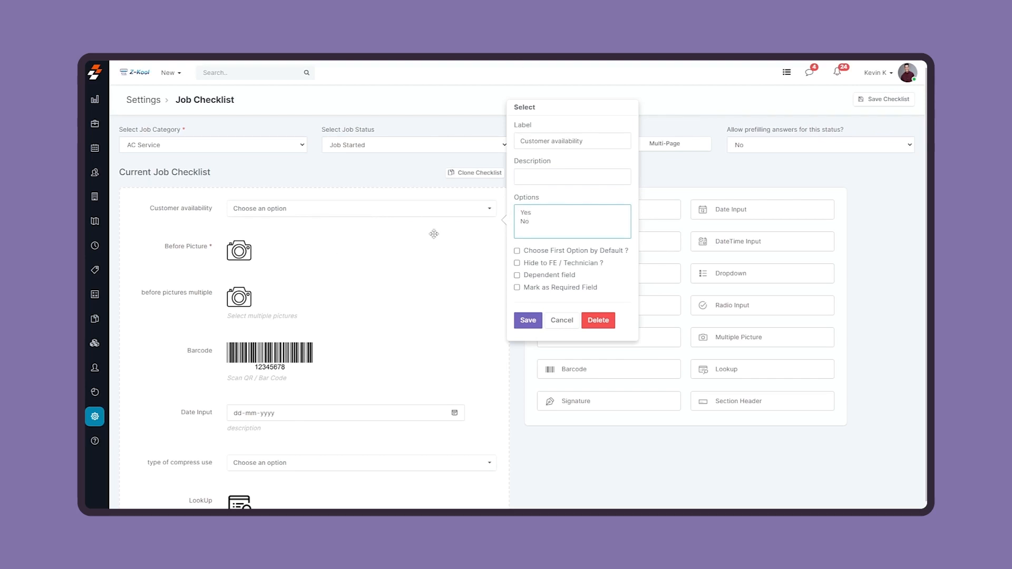
{"action": "left_click", "coordinate": [529, 321]}
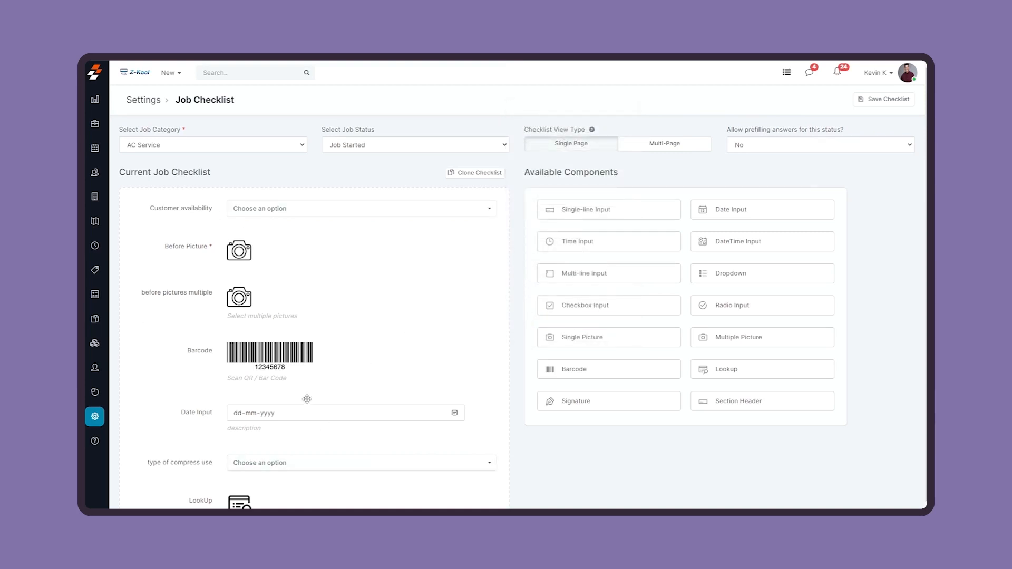
Step: Review the job statuses available for the AC Service category
{"action": "left_click", "coordinate": [360, 147]}
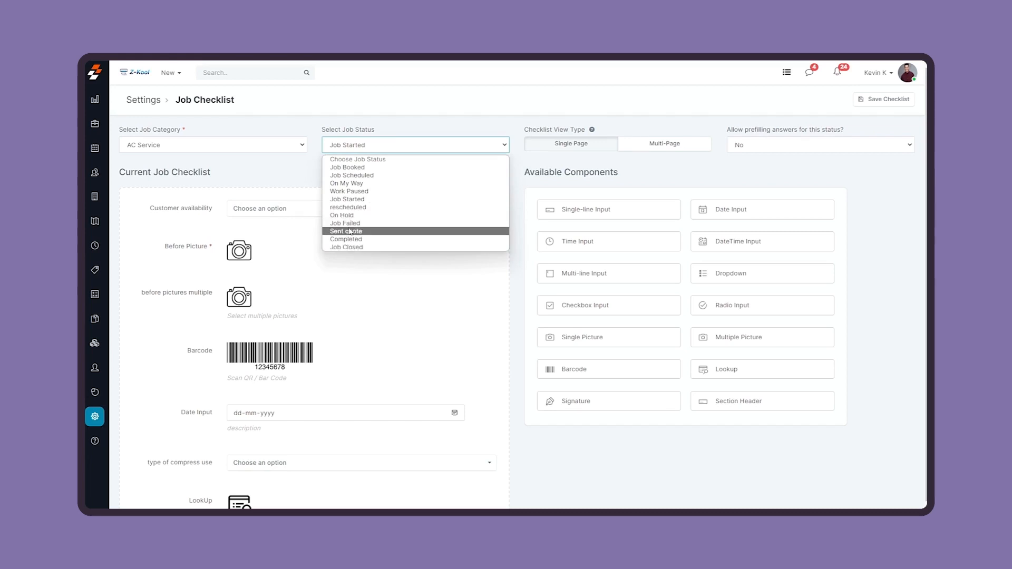
{"action": "left_click", "coordinate": [289, 184]}
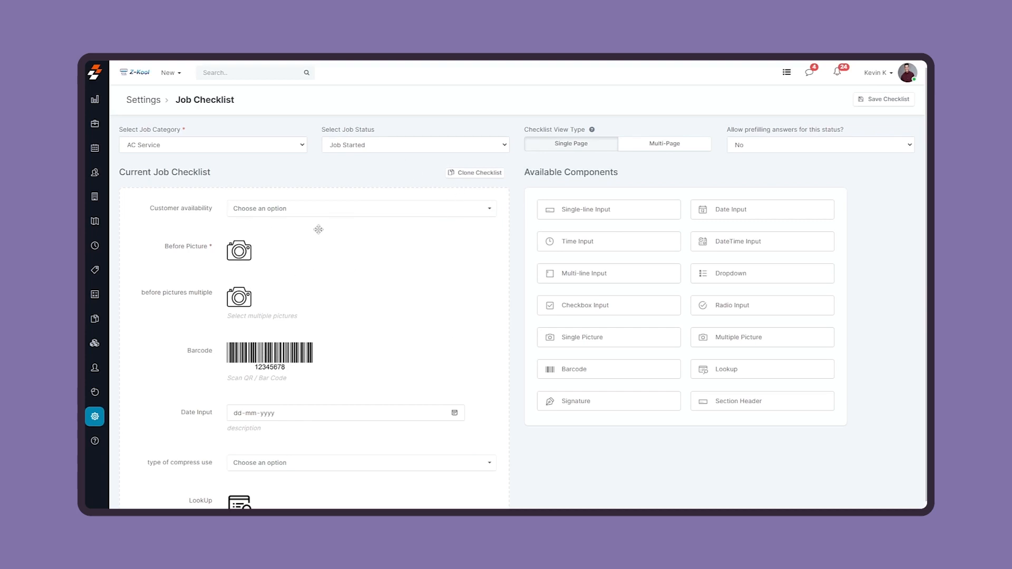
Step: Try to move the Customer availability field lower in the job checklist
{"action": "left_click_drag", "start_coordinate": [386, 210], "coordinate": [311, 277]}
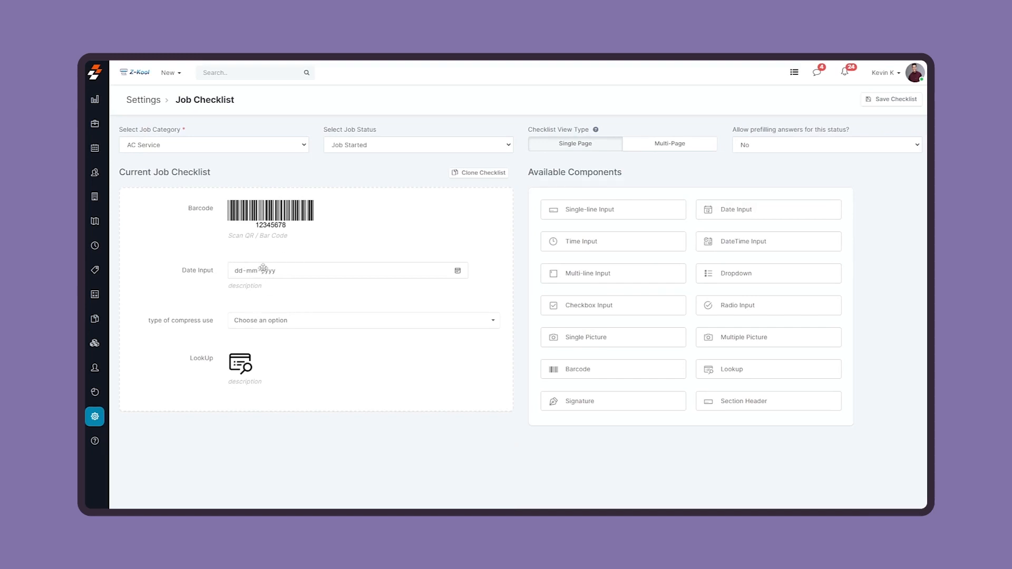
Step: Make the Date Input field dependent on "type of compress use" with value 2 and leave its field settings
{"action": "left_click", "coordinate": [263, 271]}
{"action": "left_click", "coordinate": [551, 324]}
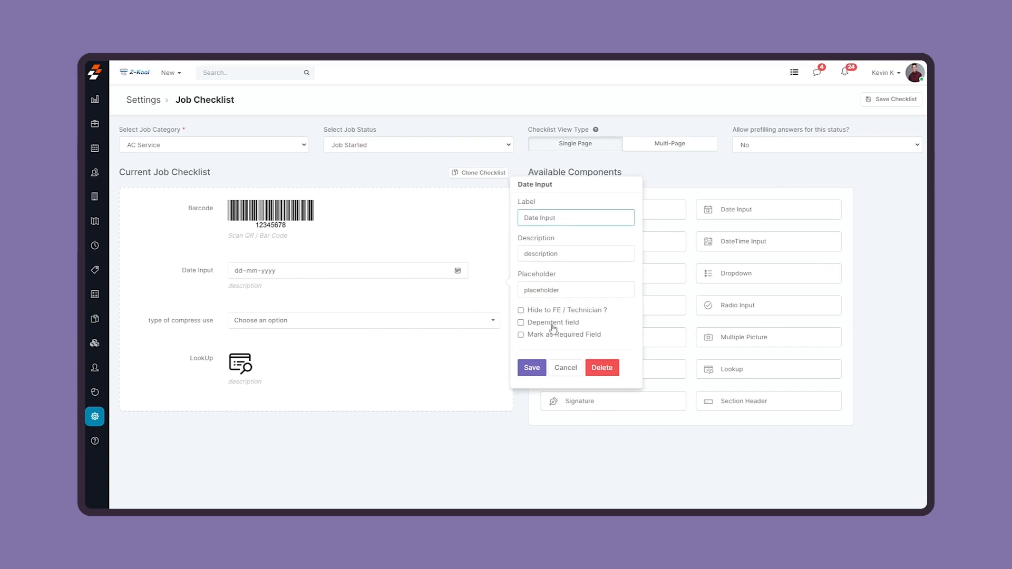
{"action": "left_click", "coordinate": [584, 345]}
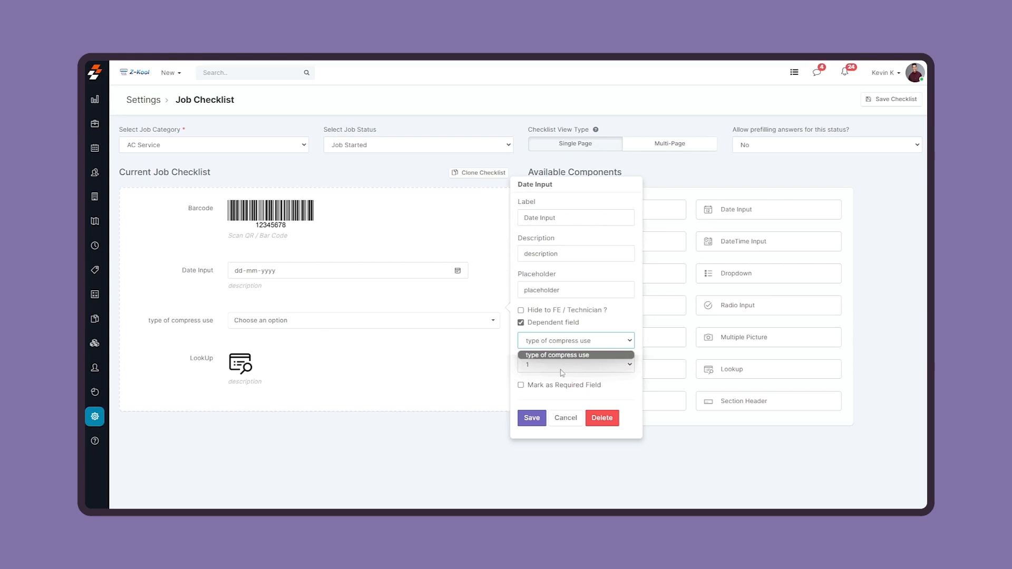
{"action": "left_click", "coordinate": [561, 368]}
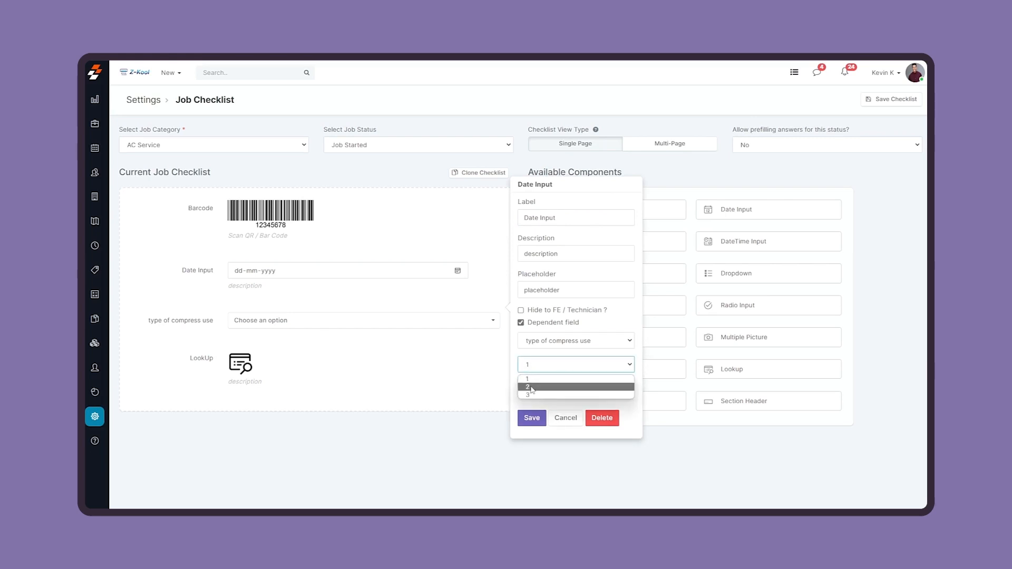
{"action": "left_click", "coordinate": [532, 388]}
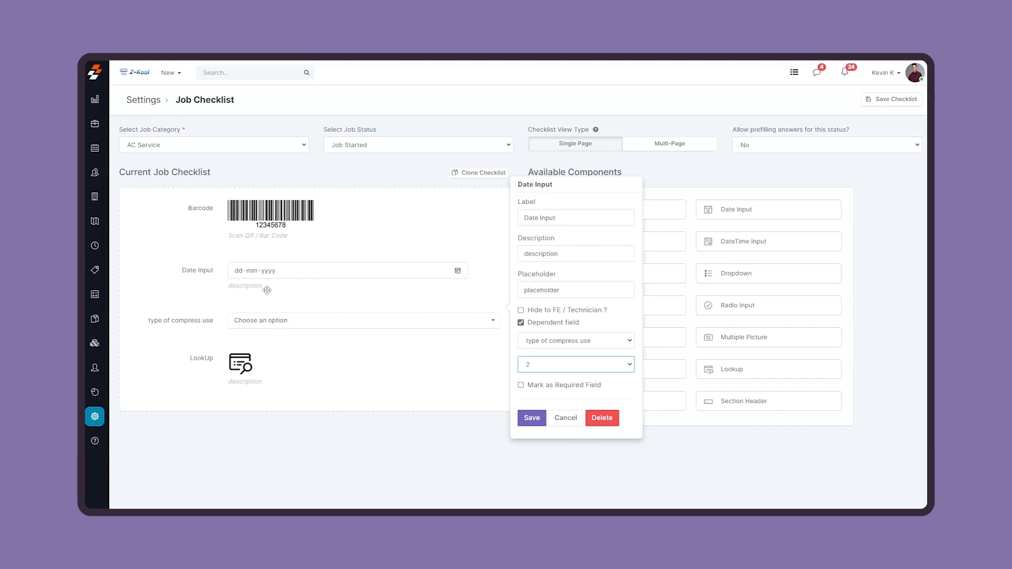
{"action": "left_click", "coordinate": [266, 329]}
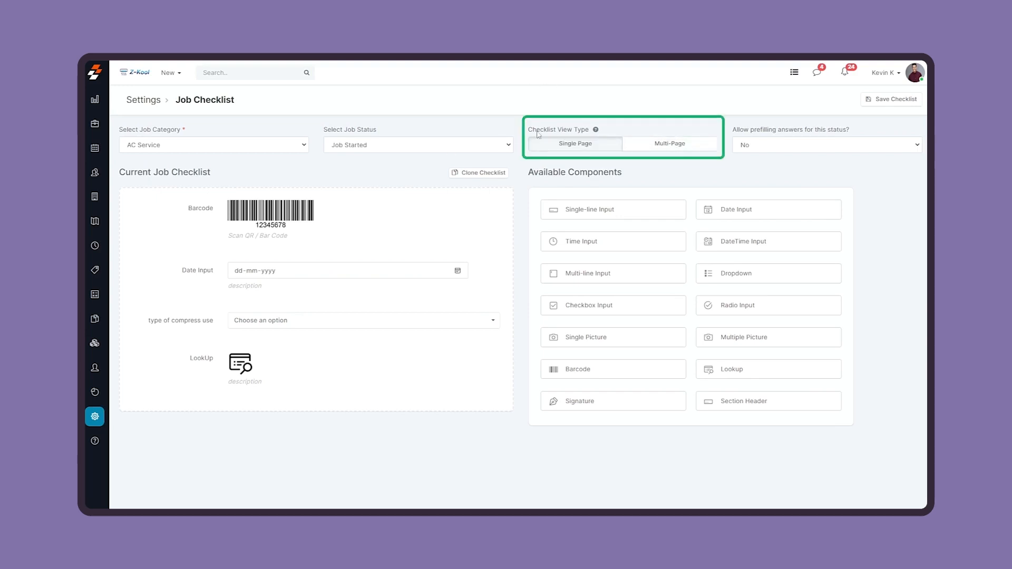
Step: Set the checklist view type to Multi-Page and allow prefilling answers for this status
{"action": "left_click", "coordinate": [677, 151]}
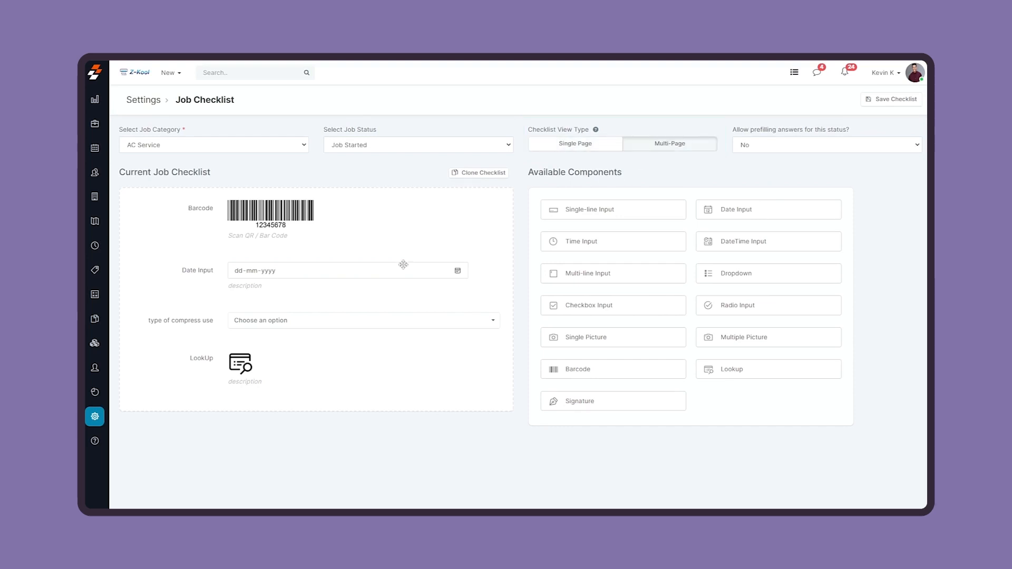
{"action": "left_click", "coordinate": [573, 147]}
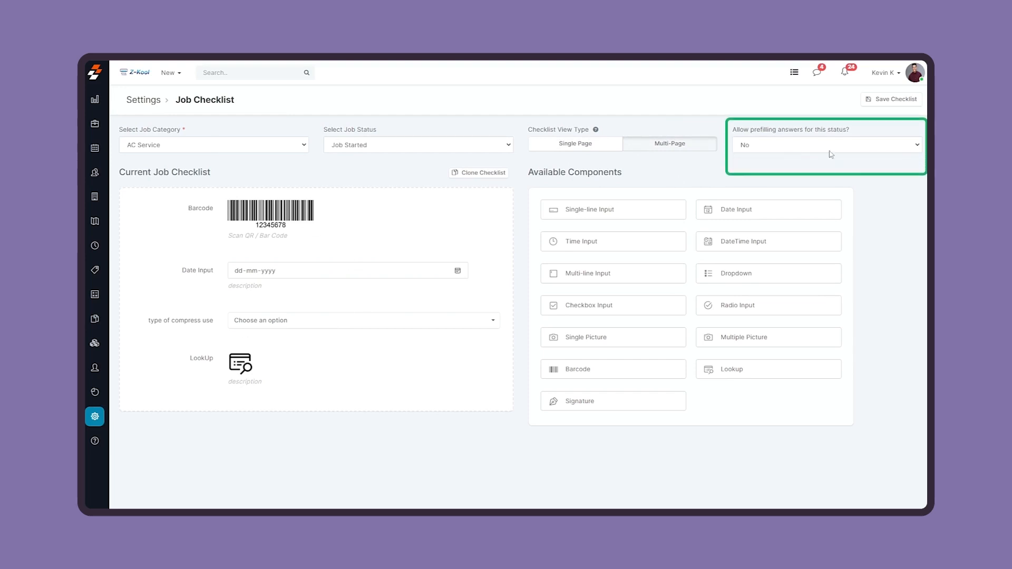
{"action": "left_click", "coordinate": [778, 147]}
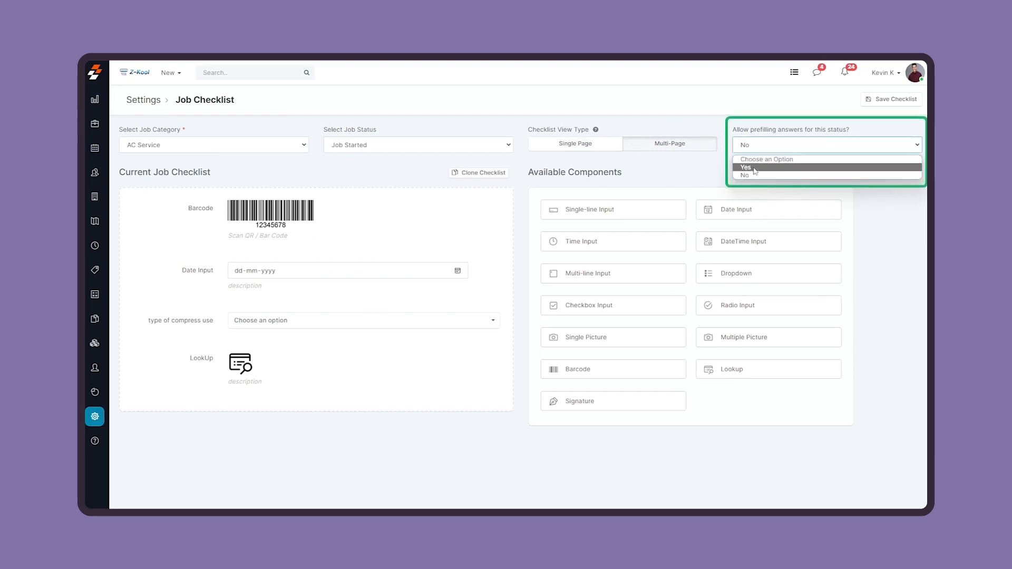
{"action": "left_click", "coordinate": [754, 168]}
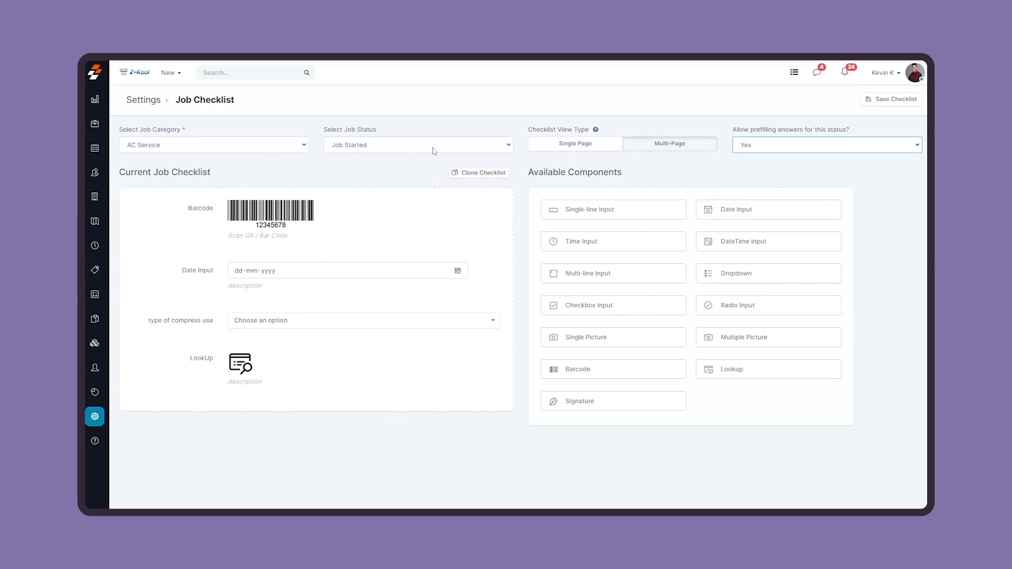
Step: Preview cloning the Industrial Duct Cleaning checklist for the Job Started status, and close the dialog without cloning
{"action": "left_click", "coordinate": [476, 179]}
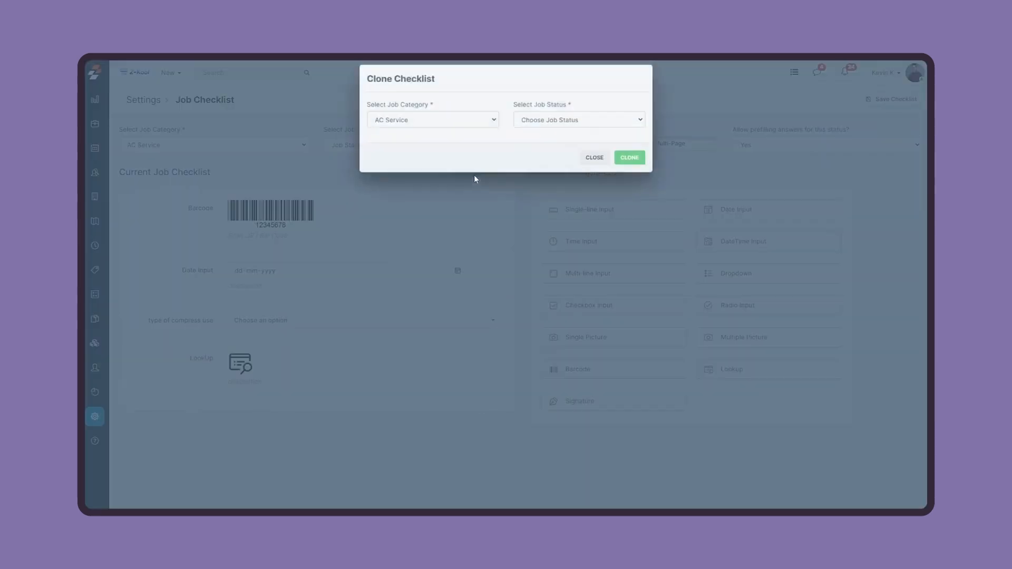
{"action": "left_click", "coordinate": [487, 131]}
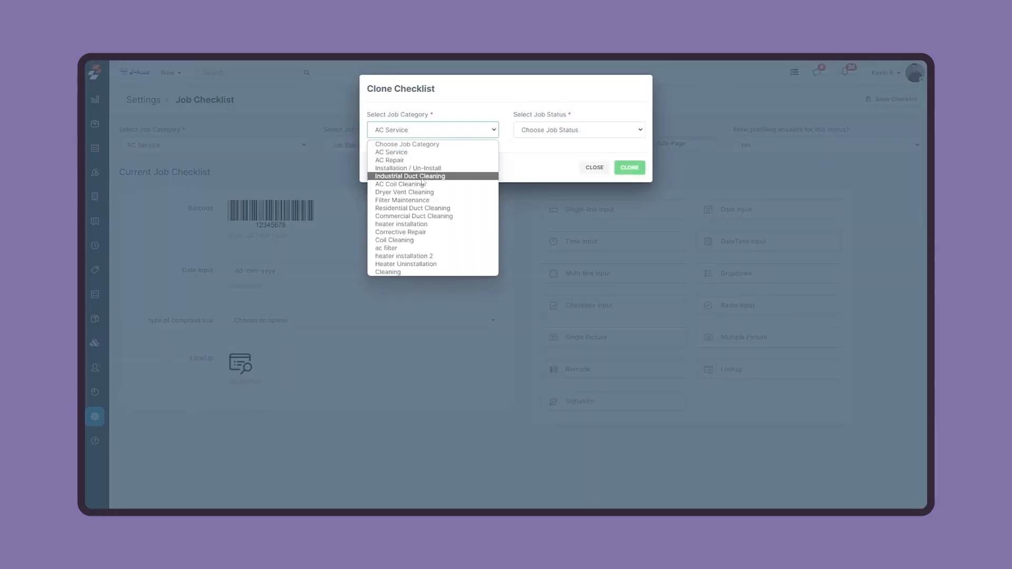
{"action": "left_click", "coordinate": [422, 178]}
{"action": "left_click", "coordinate": [558, 132]}
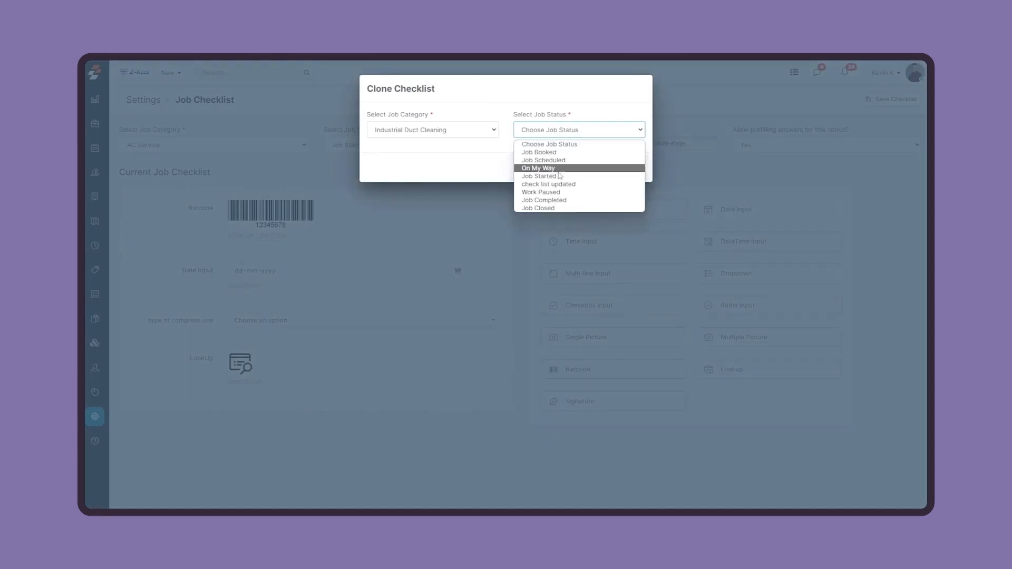
{"action": "left_click", "coordinate": [558, 176]}
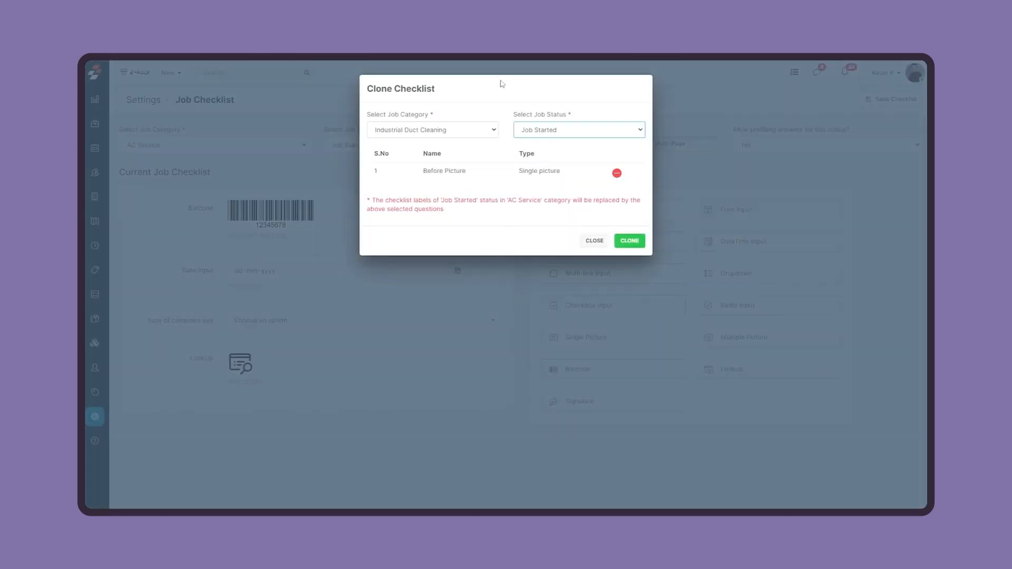
{"action": "left_click", "coordinate": [594, 240]}
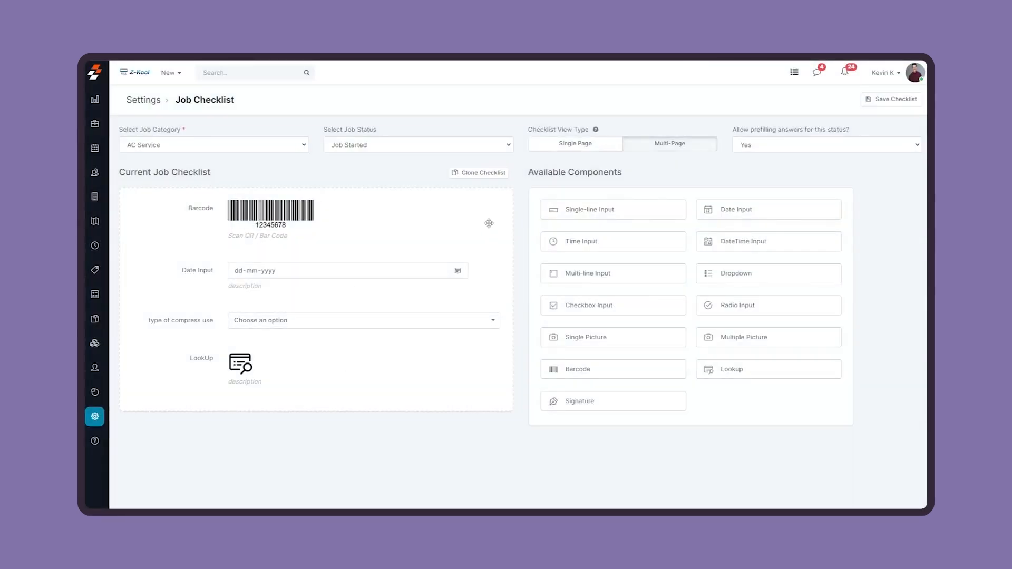
Step: Create a new skill in Skillsets named HVAC, with a validity of 1 year and the description HVAC
{"action": "left_click", "coordinate": [143, 101]}
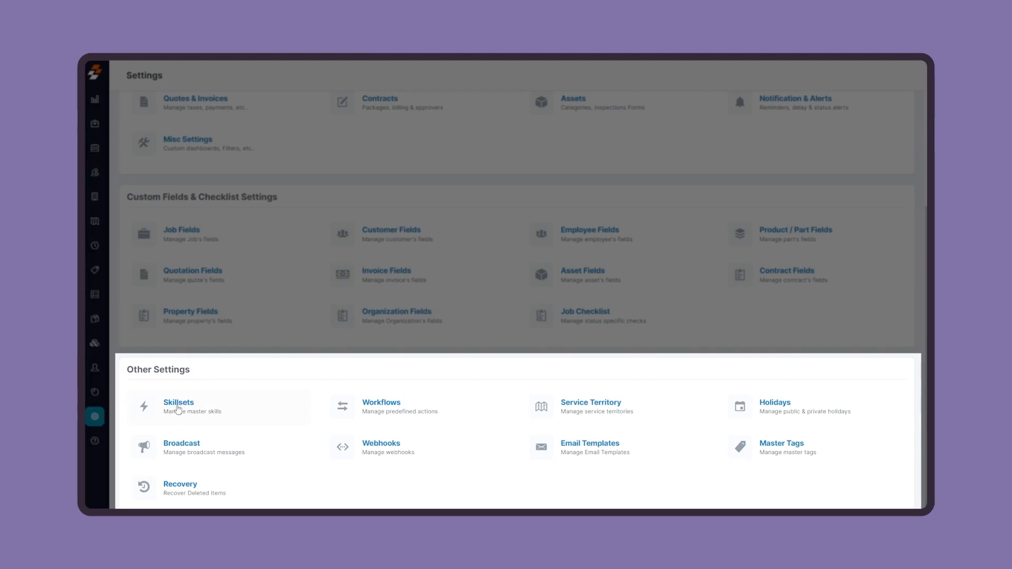
{"action": "left_click", "coordinate": [178, 409]}
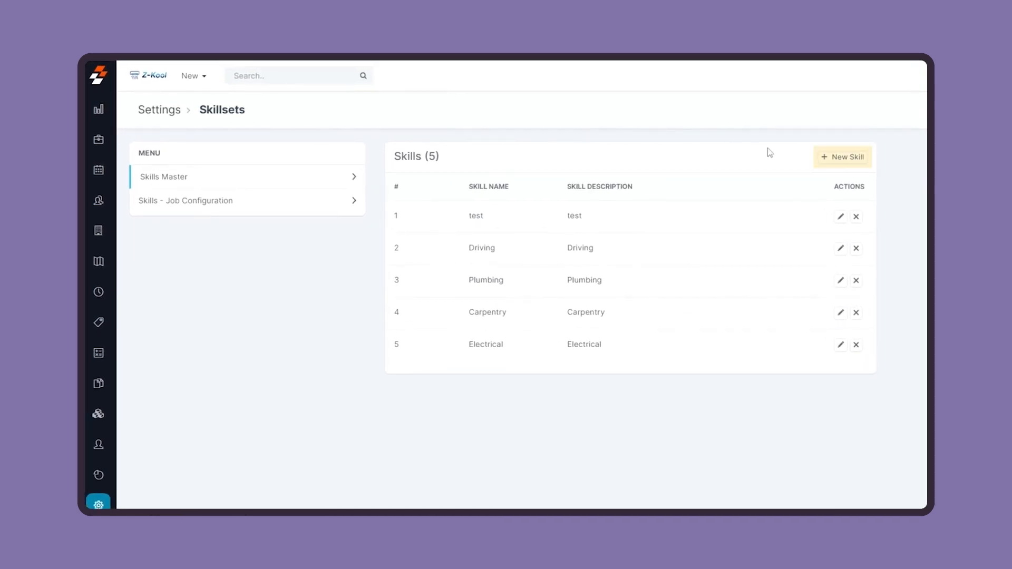
{"action": "left_click", "coordinate": [838, 157]}
{"action": "left_click", "coordinate": [461, 153]}
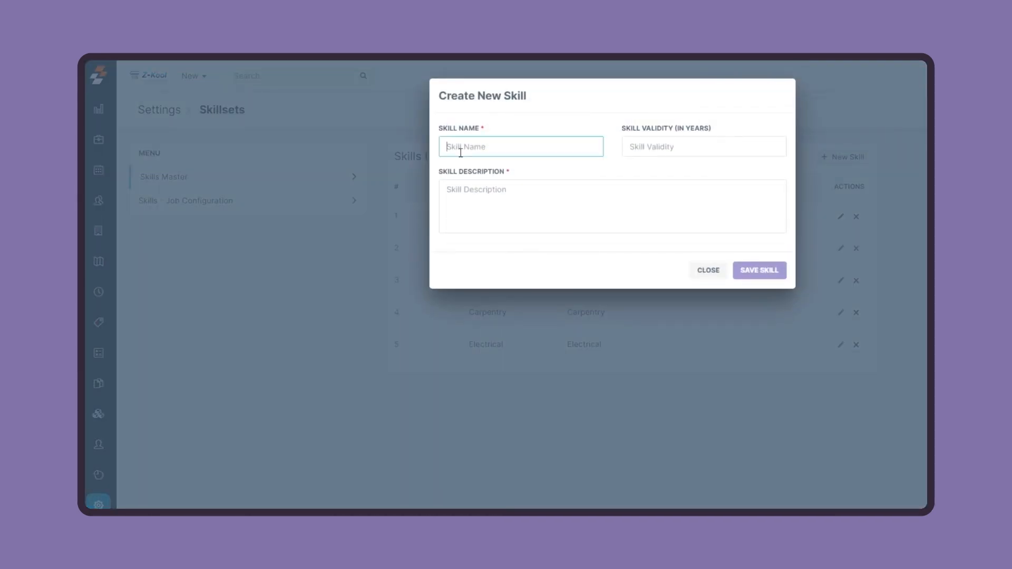
{"action": "type", "text": "HVAC"}
{"action": "left_click", "coordinate": [734, 147]}
{"action": "type", "text": "1"}
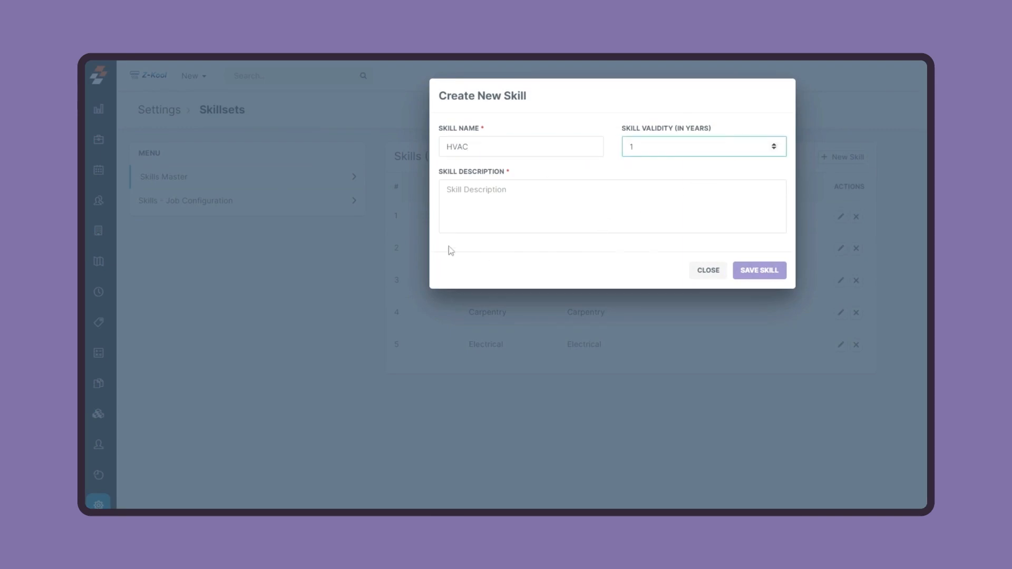
{"action": "left_click", "coordinate": [519, 207]}
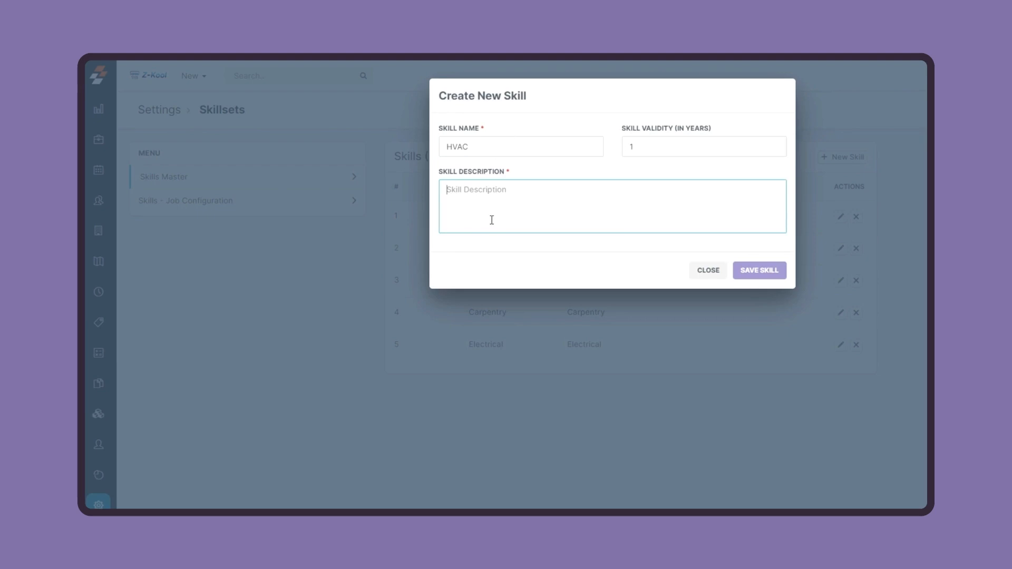
{"action": "type", "text": "HVAC"}
{"action": "left_click", "coordinate": [764, 273]}
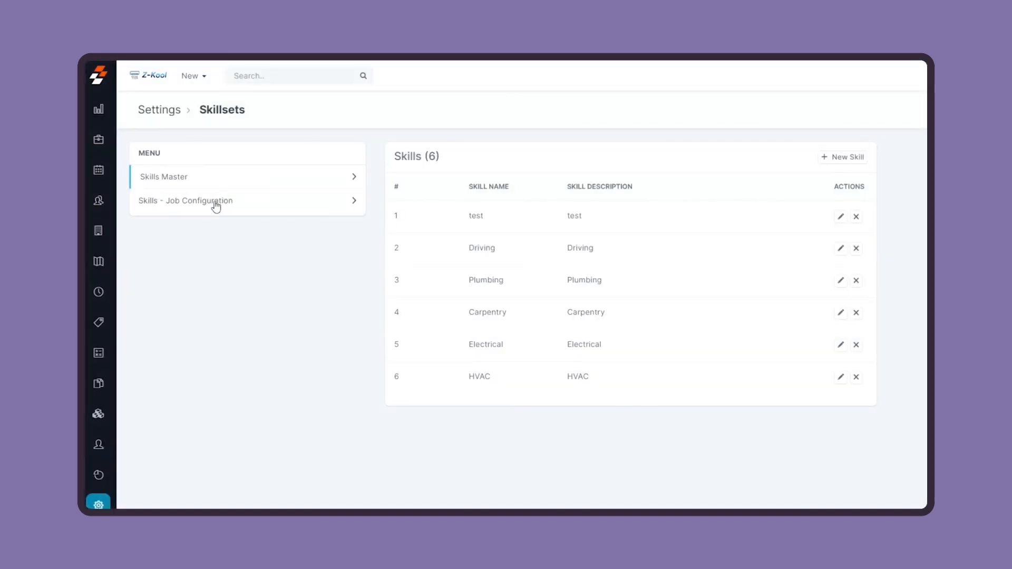
Step: Map the HVAC skill to the Coil Cleaning job category as mandatory, with minimum level 25% and preferred level 50%
{"action": "left_click", "coordinate": [213, 203]}
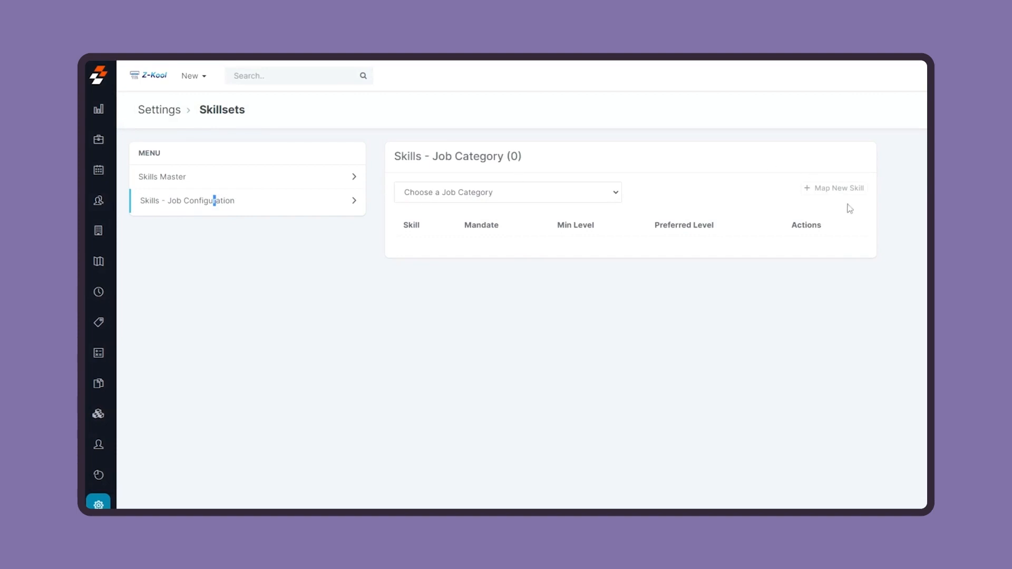
{"action": "left_click", "coordinate": [553, 192]}
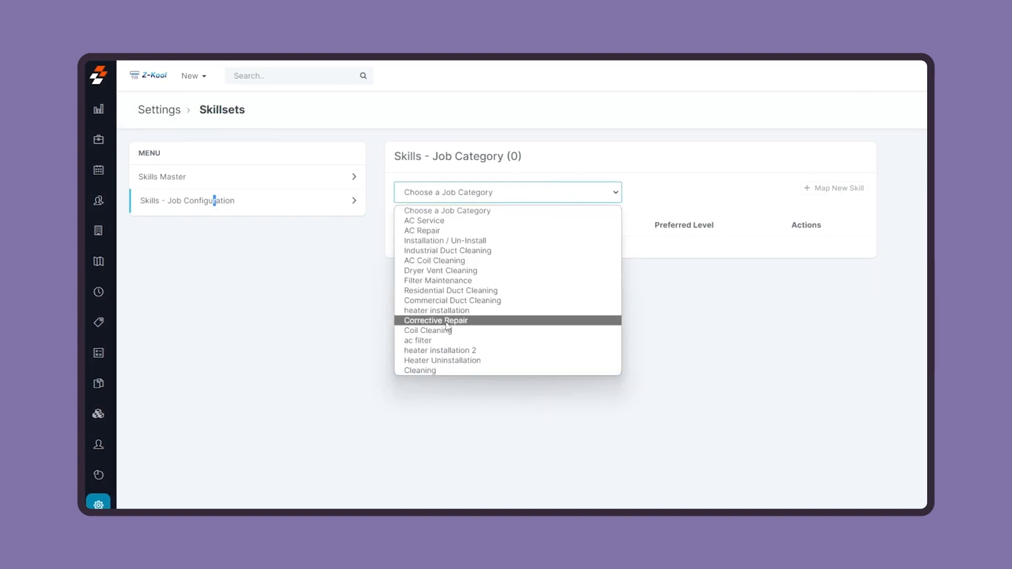
{"action": "left_click", "coordinate": [449, 331]}
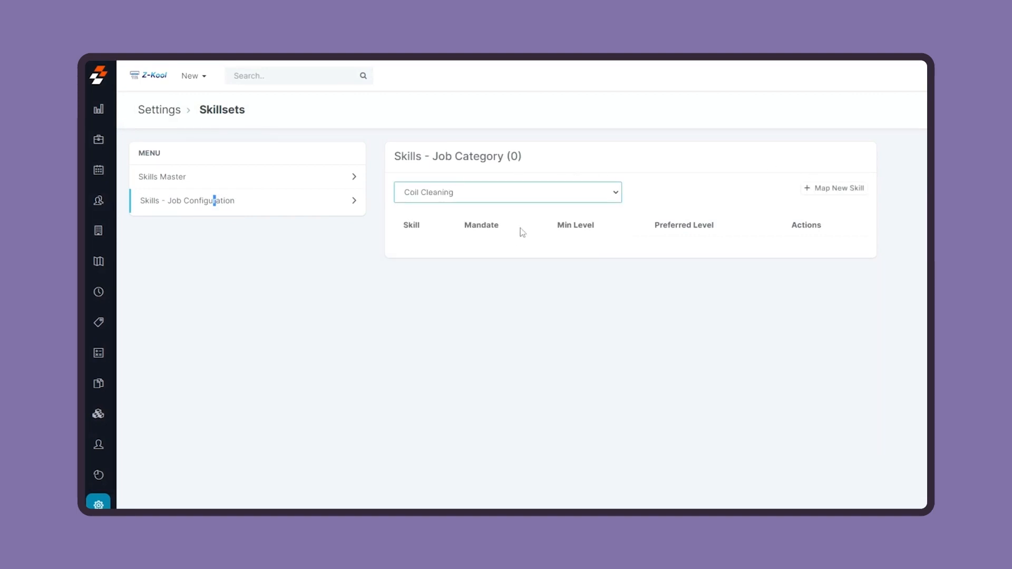
{"action": "left_click", "coordinate": [816, 195]}
{"action": "left_click", "coordinate": [539, 152]}
{"action": "left_click", "coordinate": [499, 225]}
{"action": "left_click", "coordinate": [686, 147]}
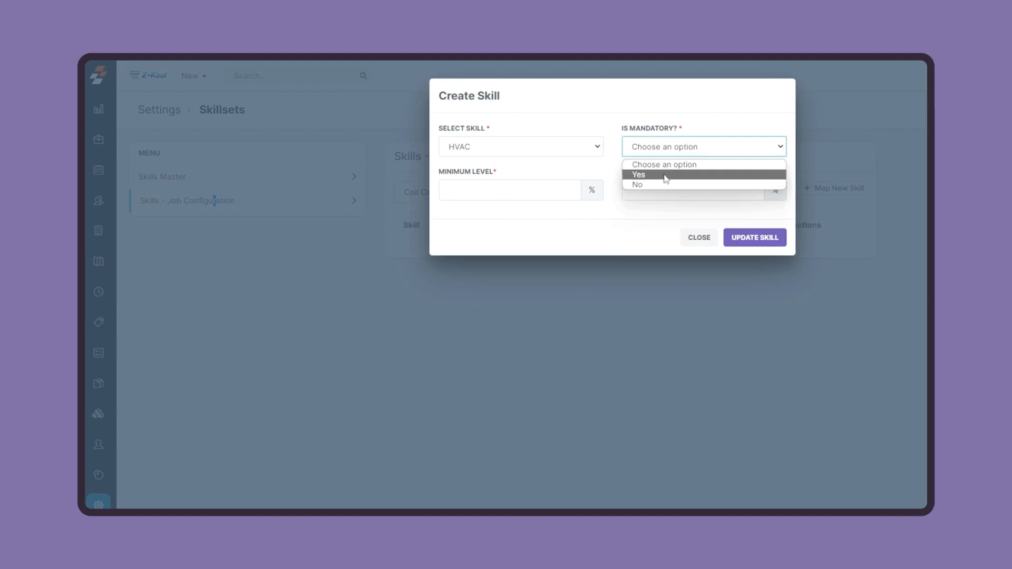
{"action": "left_click", "coordinate": [663, 175]}
{"action": "left_click", "coordinate": [561, 198]}
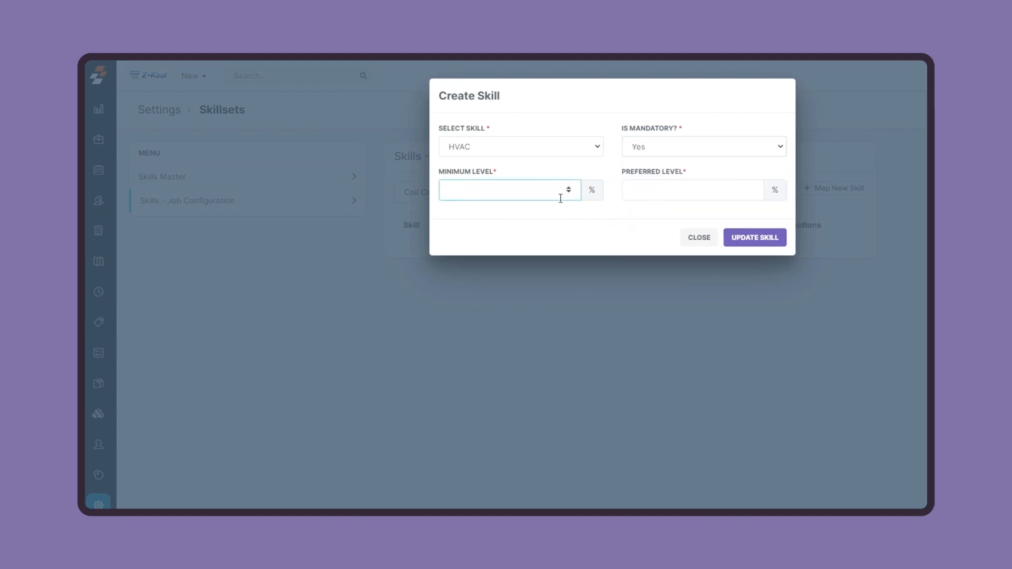
{"action": "key", "text": "Tab"}
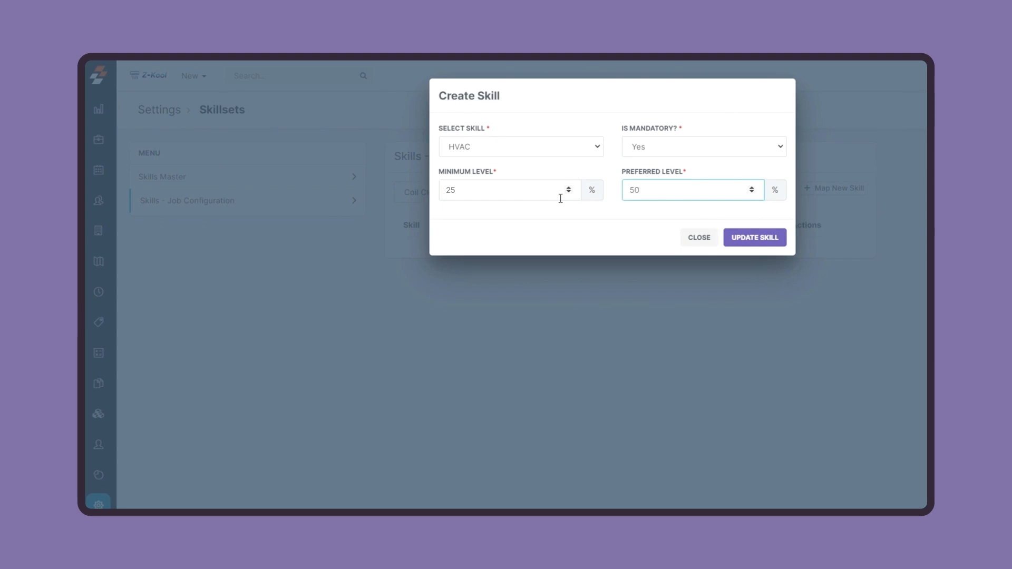
{"action": "left_click", "coordinate": [767, 241]}
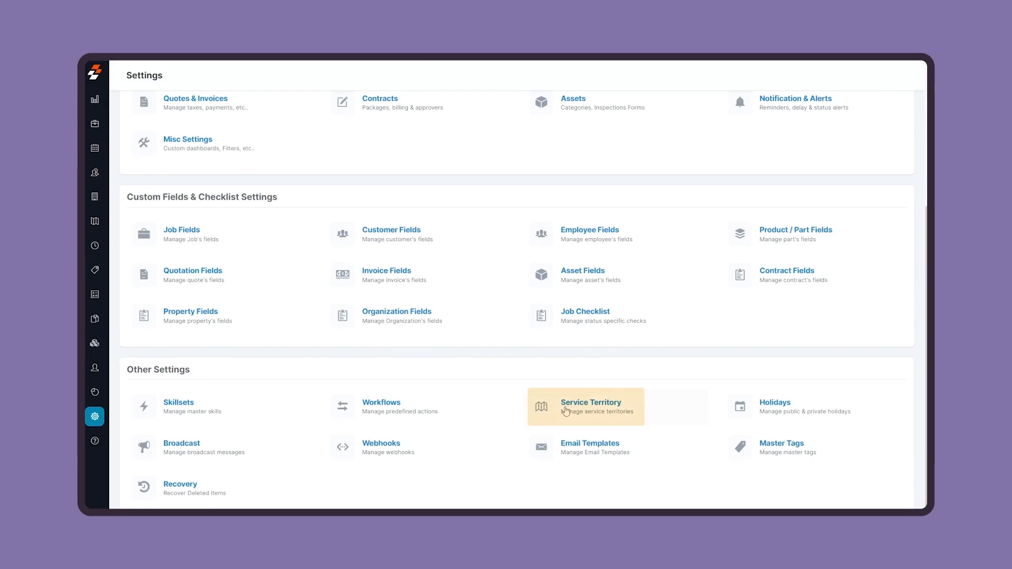
Step: Start a new service territory named North Zone and set its territory color to light blue
{"action": "left_click", "coordinate": [566, 411]}
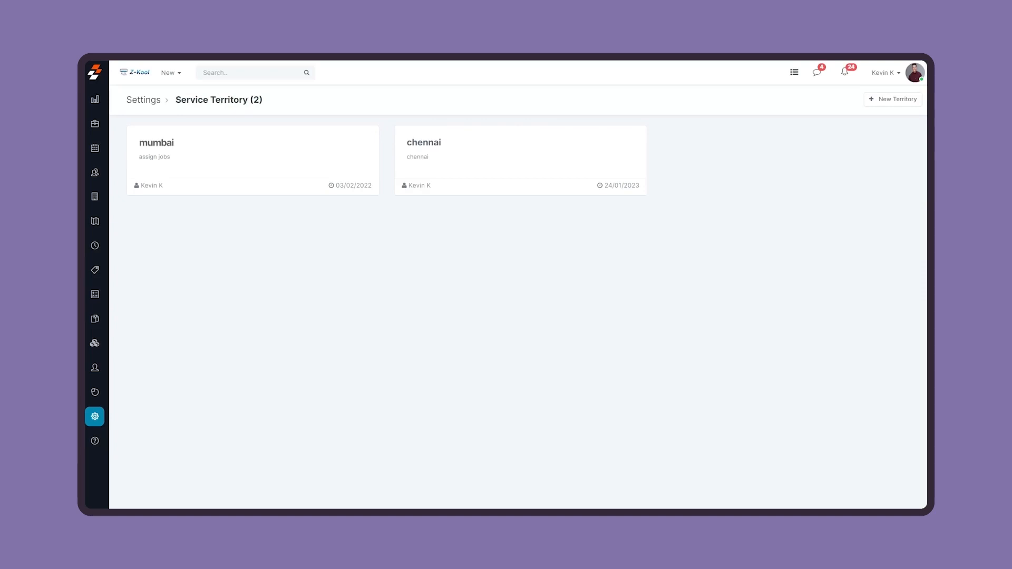
{"action": "left_click", "coordinate": [878, 106]}
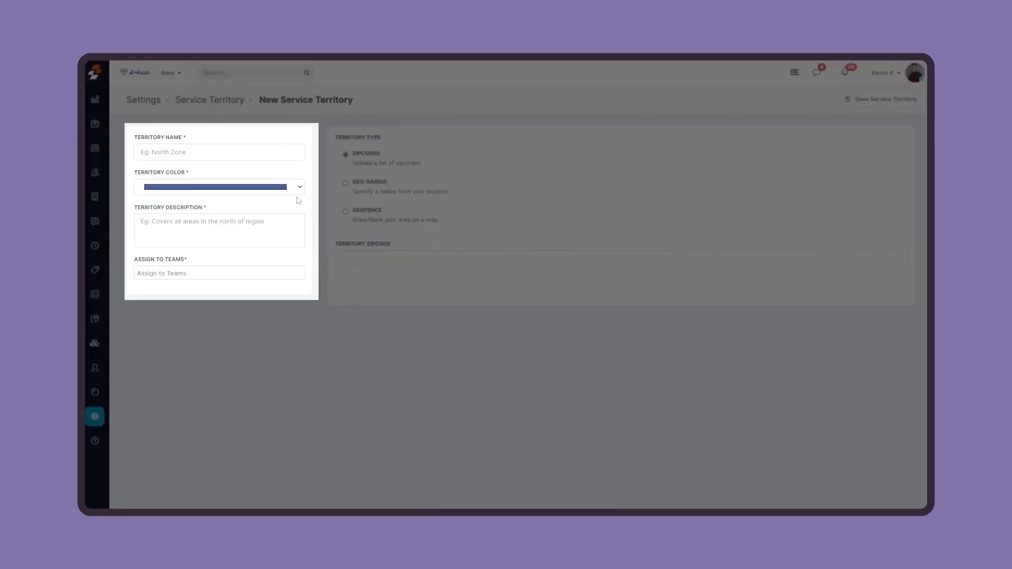
{"action": "left_click", "coordinate": [264, 157]}
{"action": "type", "text": "Nor"}
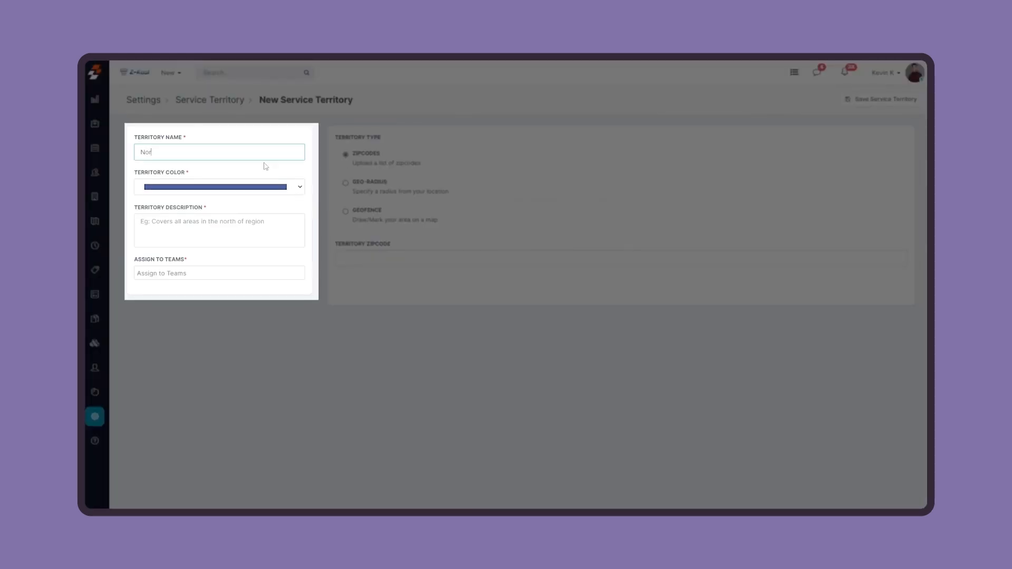
{"action": "type", "text": "th Zone"}
{"action": "left_click", "coordinate": [256, 190]}
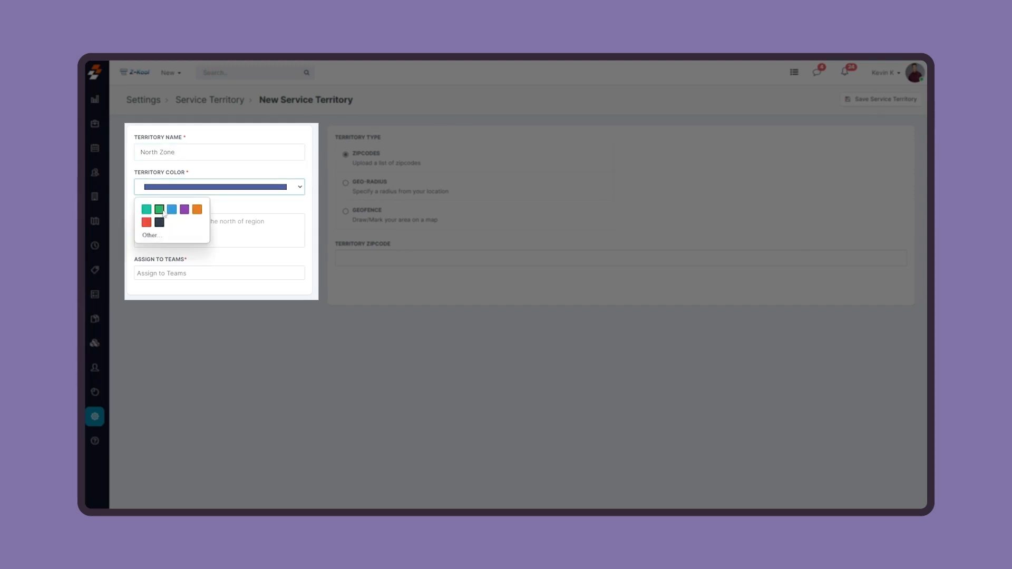
{"action": "left_click", "coordinate": [169, 210]}
Step: Copy the territory name North Zone into the description and assign the territory to Team B
{"action": "left_click_drag", "start_coordinate": [185, 153], "coordinate": [95, 164]}
{"action": "key", "text": "ctrl+c"}
{"action": "left_click", "coordinate": [180, 229]}
{"action": "key", "text": "ctrl+v"}
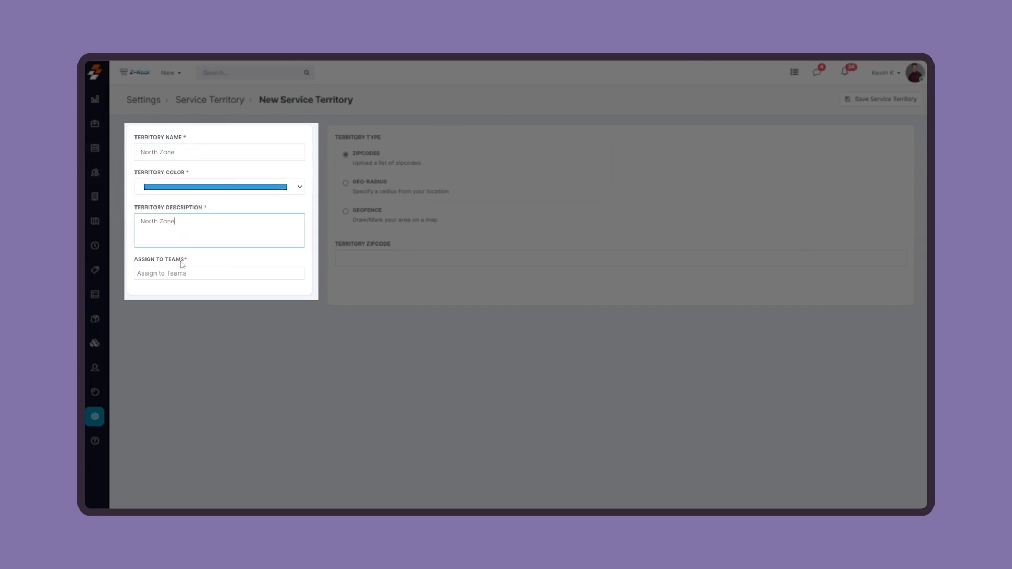
{"action": "left_click", "coordinate": [197, 274]}
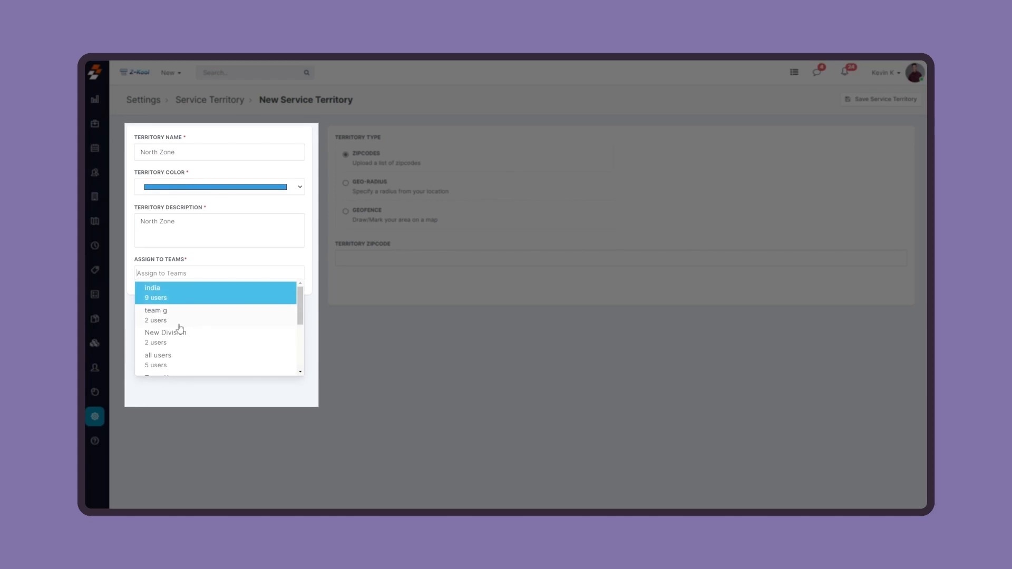
{"action": "scroll", "coordinate": [176, 324], "scroll_direction": "down", "scroll_amount": 3}
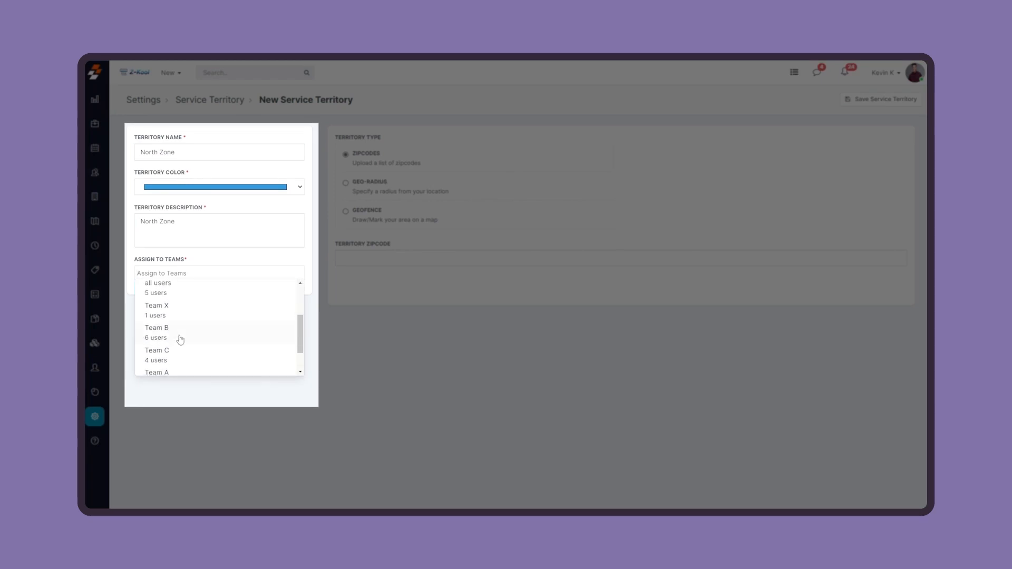
{"action": "left_click", "coordinate": [176, 342]}
{"action": "left_click", "coordinate": [395, 373]}
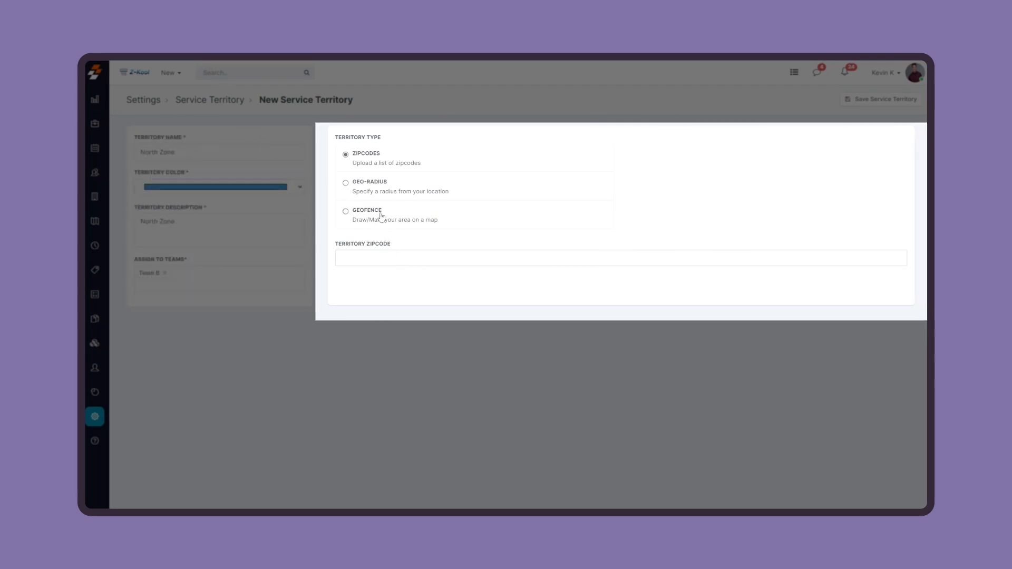
Step: Add the zip codes 11101 and 11102 to the Zipcodes-type territory
{"action": "left_click", "coordinate": [365, 258]}
{"action": "key", "text": "Return"}
{"action": "type", "text": "11102"}
{"action": "key", "text": "Return"}
Step: Switch the territory type to Geo-Radius, with a 1000 metre radius and the Bridgestone India Private Limited location in Chennai as the address
{"action": "left_click", "coordinate": [346, 183]}
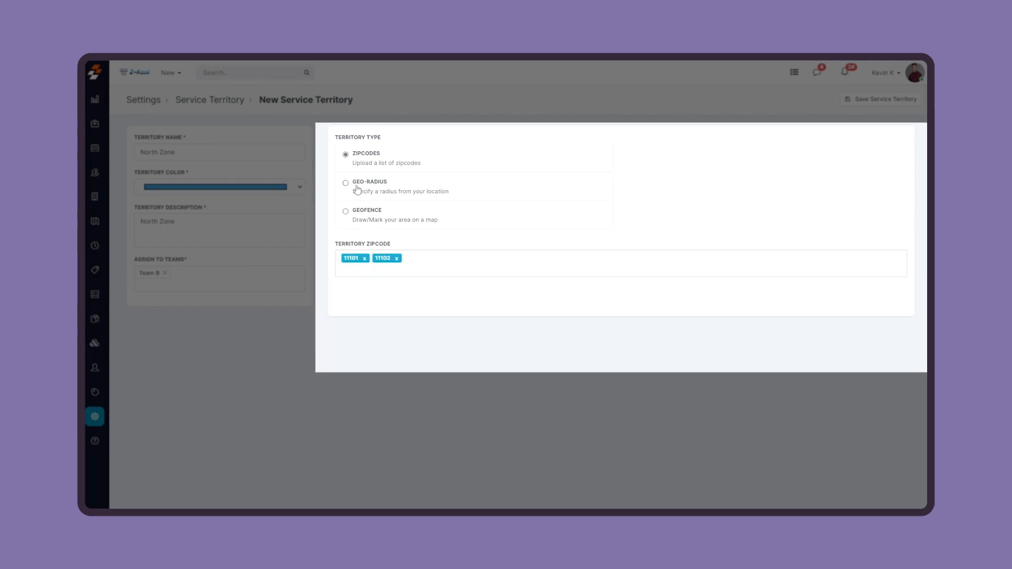
{"action": "left_click", "coordinate": [395, 286]}
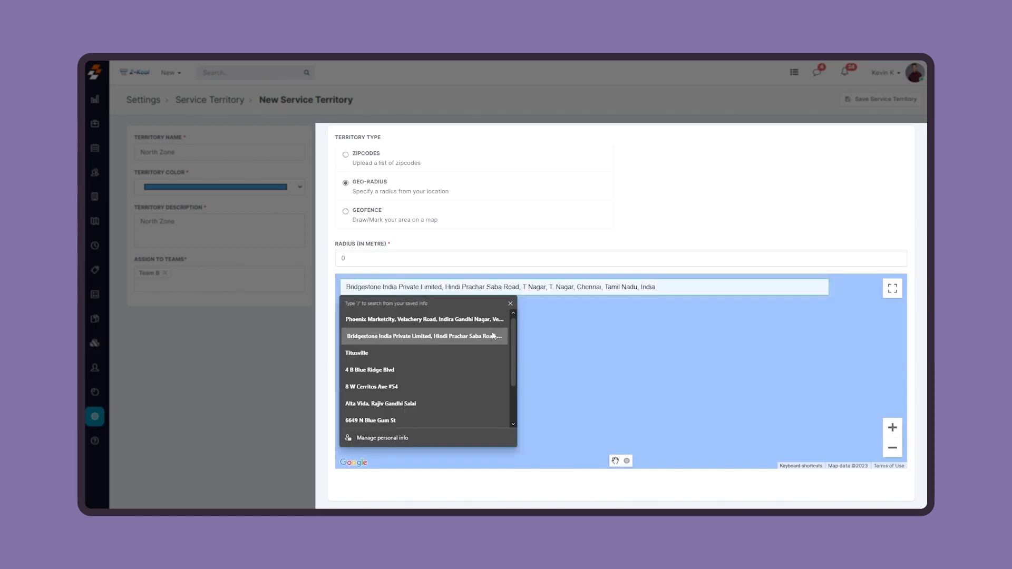
{"action": "left_click", "coordinate": [467, 336]}
{"action": "left_click_drag", "start_coordinate": [364, 257], "coordinate": [338, 273]}
{"action": "left_click", "coordinate": [459, 288]}
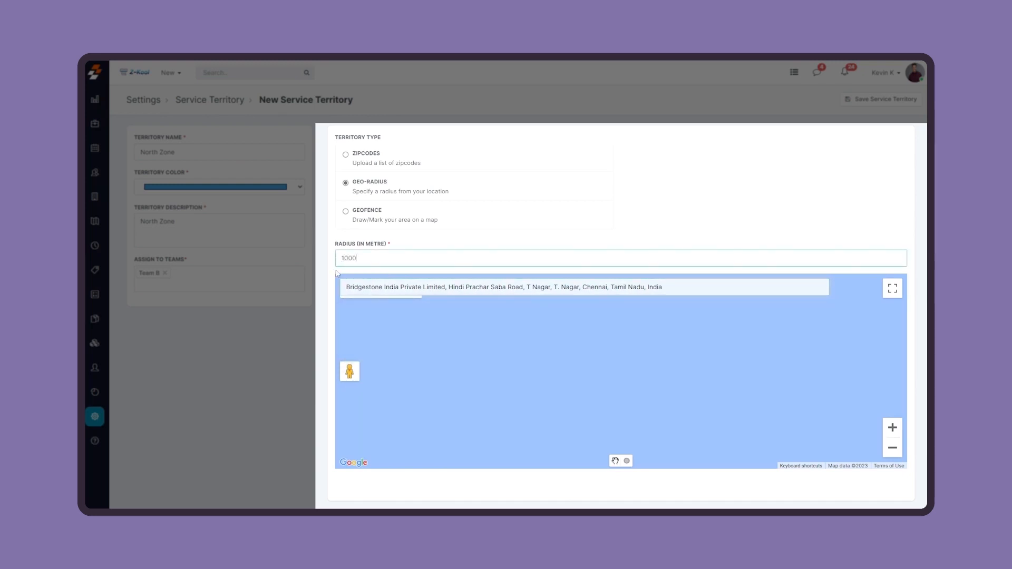
Step: Change the territory type to Geofence and replace the territory address with the Phoenix Marketcity location in Chennai
{"action": "left_click", "coordinate": [354, 213]}
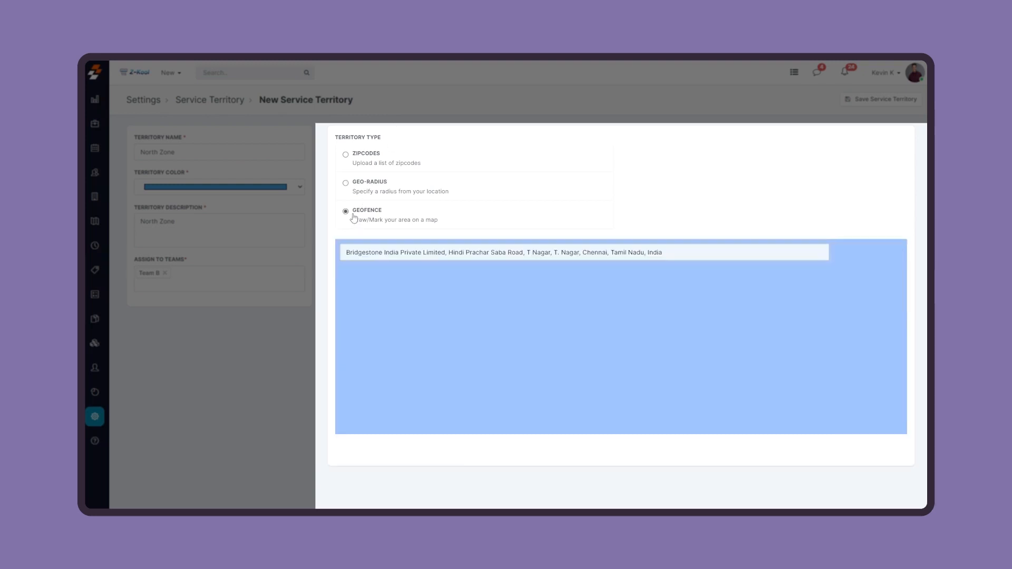
{"action": "left_click", "coordinate": [695, 257]}
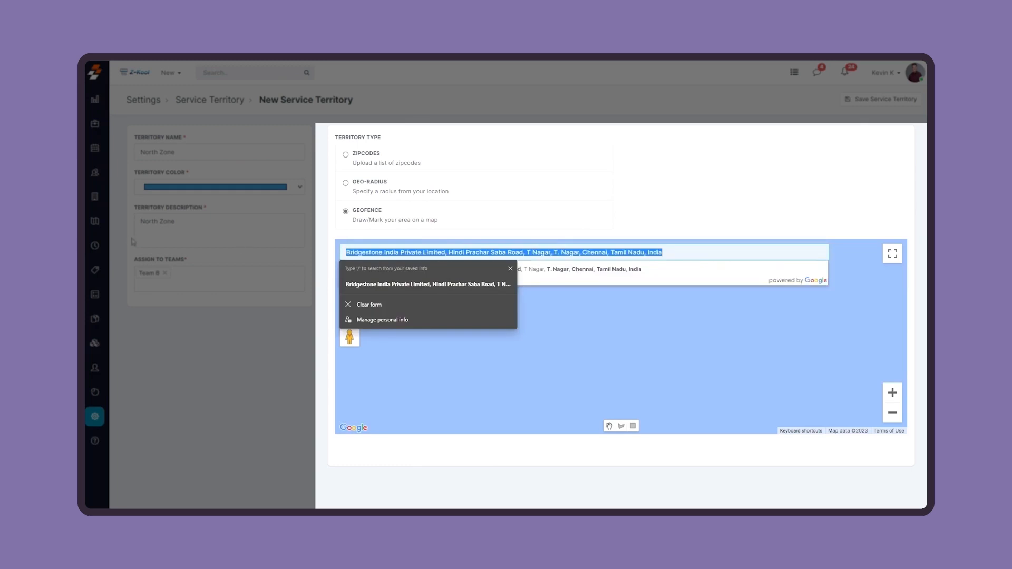
{"action": "key", "text": "BackSpace"}
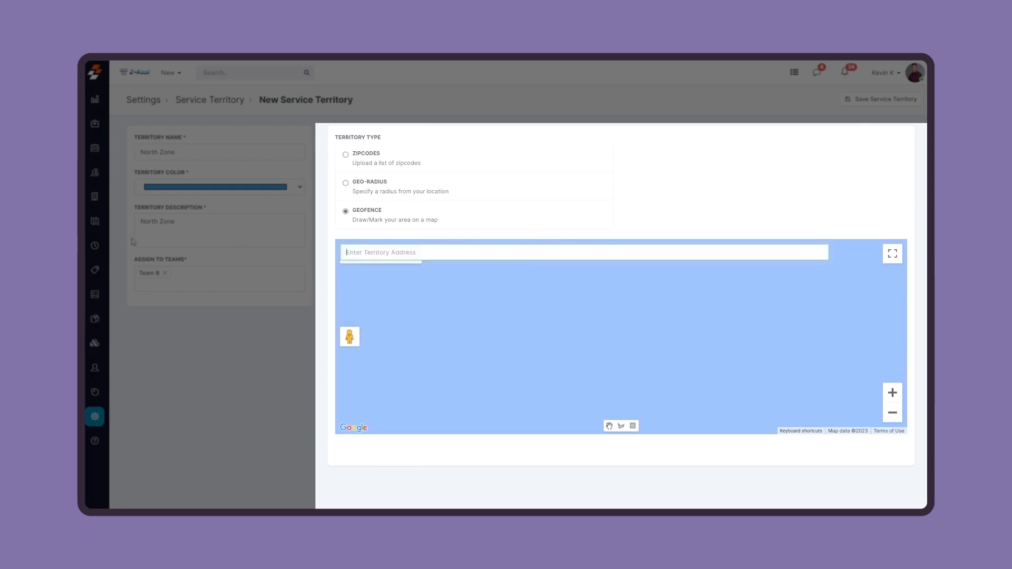
{"action": "left_click", "coordinate": [448, 252]}
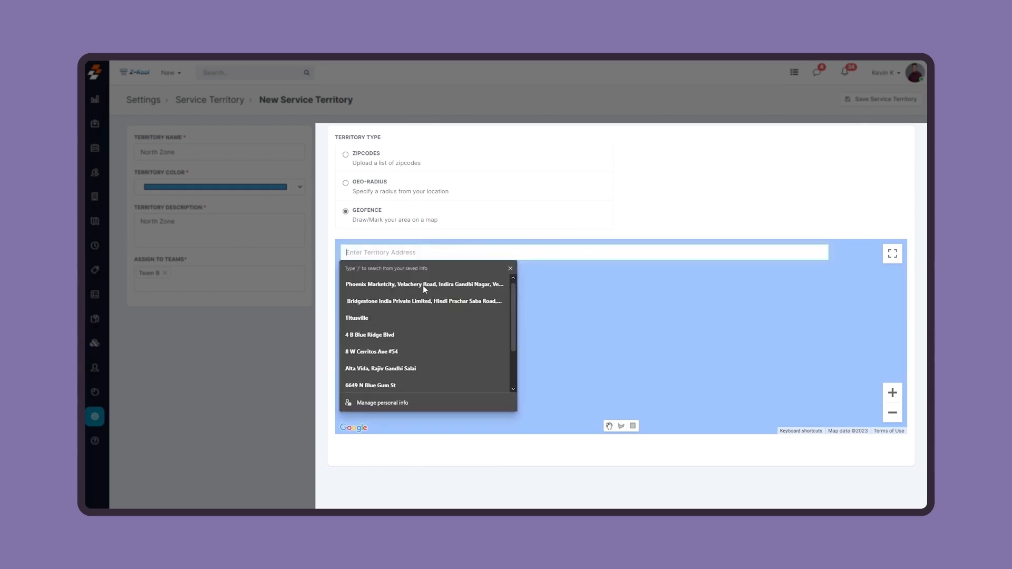
{"action": "left_click", "coordinate": [382, 289]}
{"action": "key", "text": "Return"}
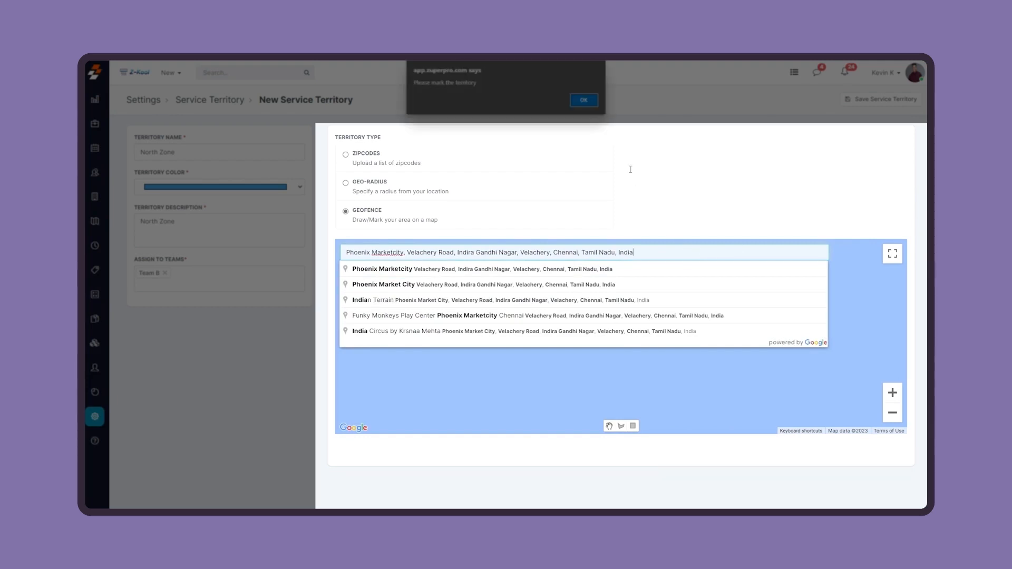
{"action": "left_click", "coordinate": [583, 100]}
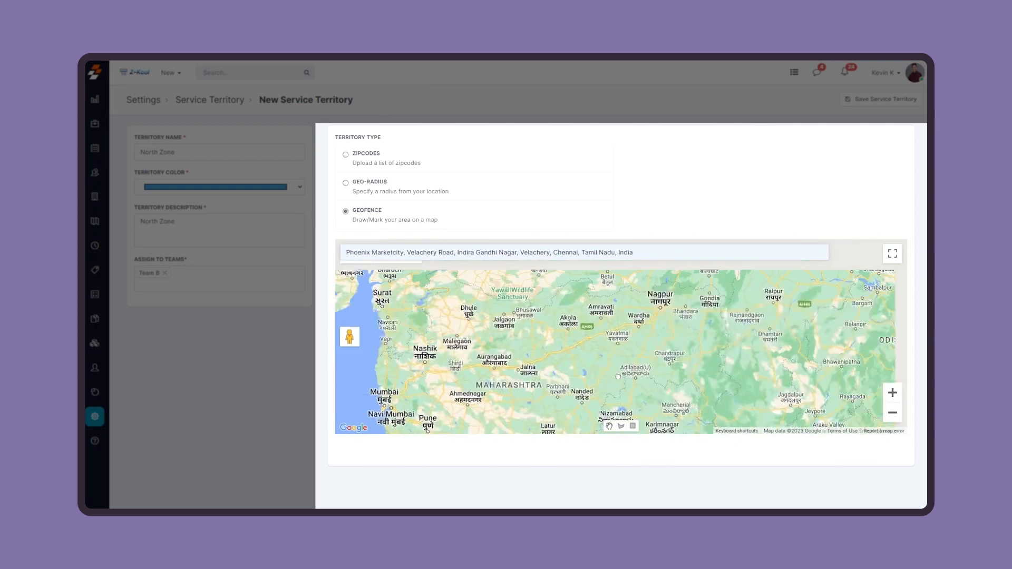
Step: Draw a rectangular geofence around Chandrapur and Mancherial, from just below Nagpur down to Karimnagar
{"action": "left_click", "coordinate": [633, 426]}
{"action": "mouse_move", "coordinate": [525, 273]}
{"action": "left_mouse_down"}
{"action": "mouse_move", "coordinate": [560, 357]}
{"action": "mouse_move", "coordinate": [669, 388]}
{"action": "left_mouse_up"}
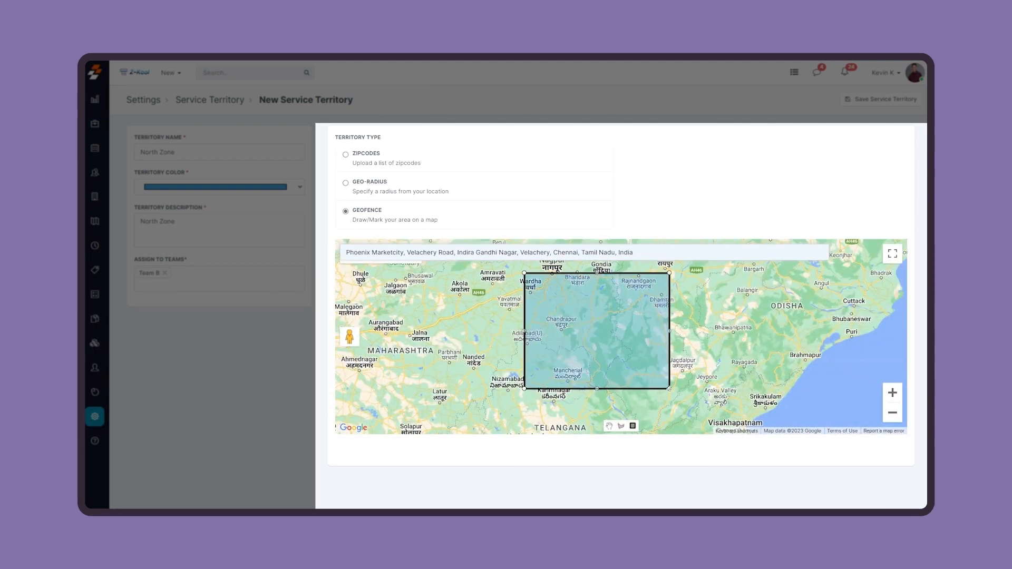
Step: Replace the rectangle with a four-corner polygon geofence from Karimnagar past Adilabad to Gondia and south of Dhamtari, and save the service territory
{"action": "left_click", "coordinate": [620, 426]}
{"action": "left_click", "coordinate": [540, 402]}
{"action": "left_click", "coordinate": [494, 332]}
{"action": "left_click_drag", "start_coordinate": [588, 266], "coordinate": [590, 268]}
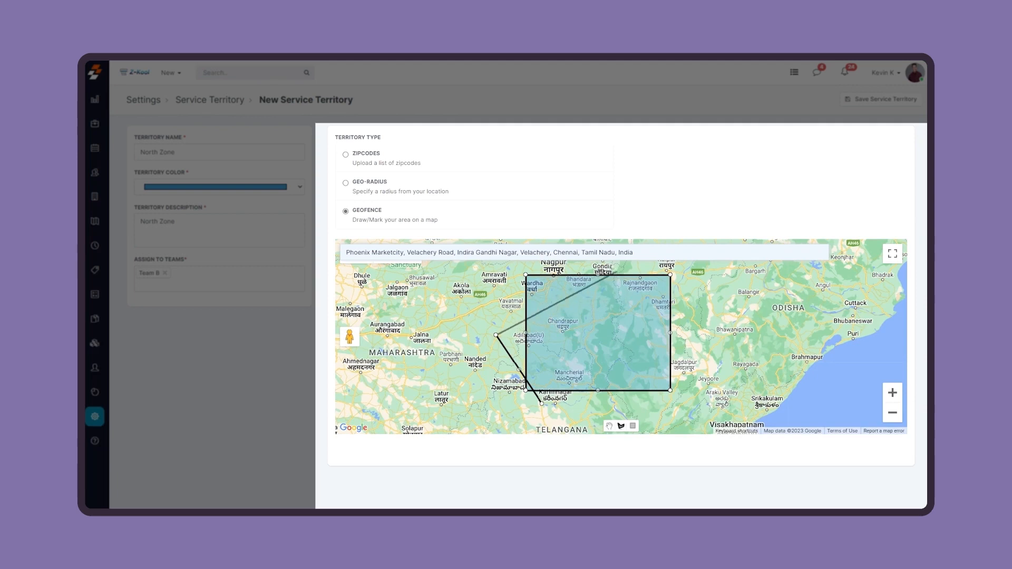
{"action": "left_click", "coordinate": [589, 269]}
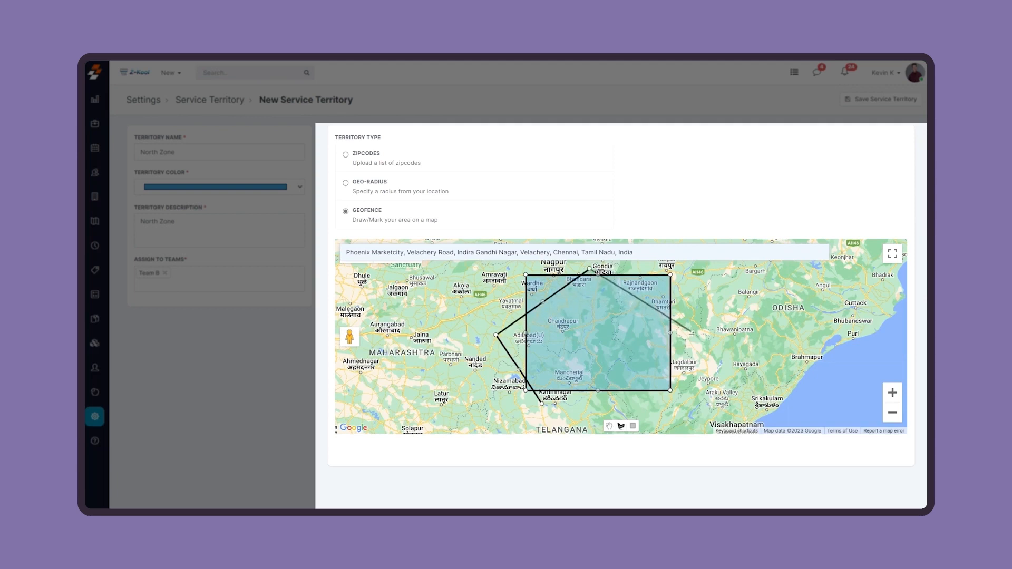
{"action": "left_click_drag", "start_coordinate": [652, 369], "coordinate": [657, 368]}
{"action": "left_click_drag", "start_coordinate": [732, 369], "coordinate": [734, 367]}
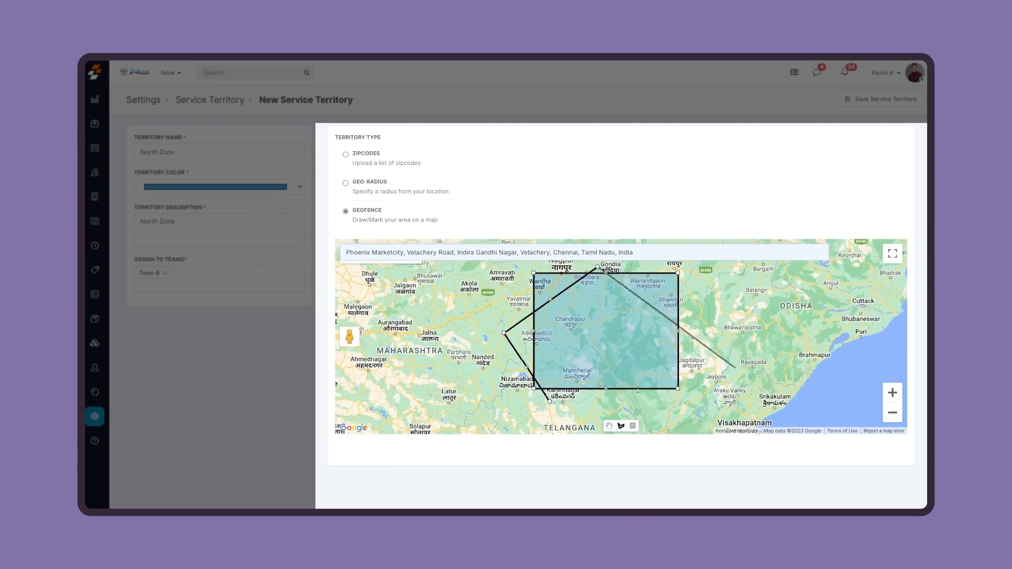
{"action": "left_click", "coordinate": [686, 316]}
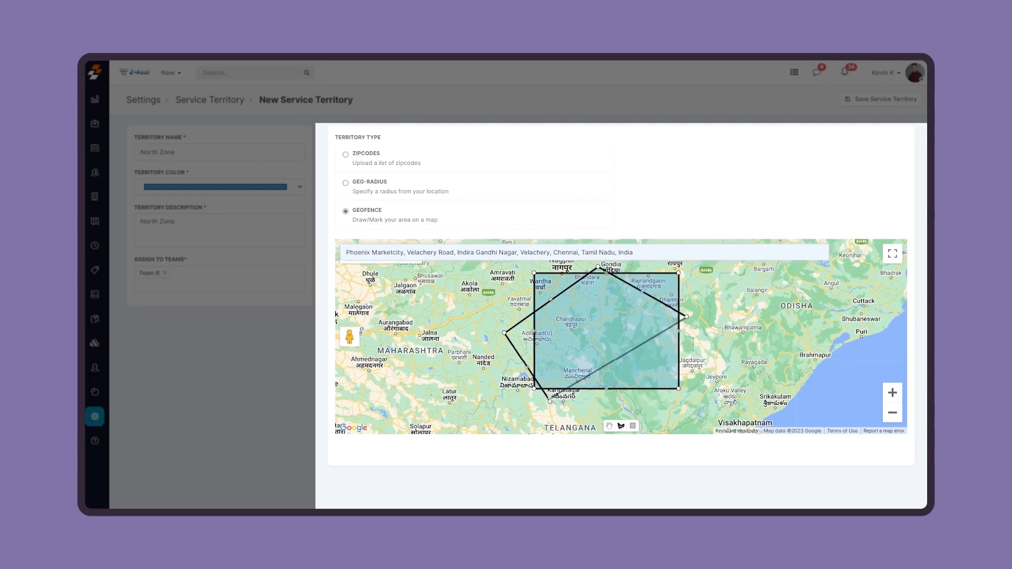
{"action": "left_click_drag", "start_coordinate": [550, 403], "coordinate": [553, 404]}
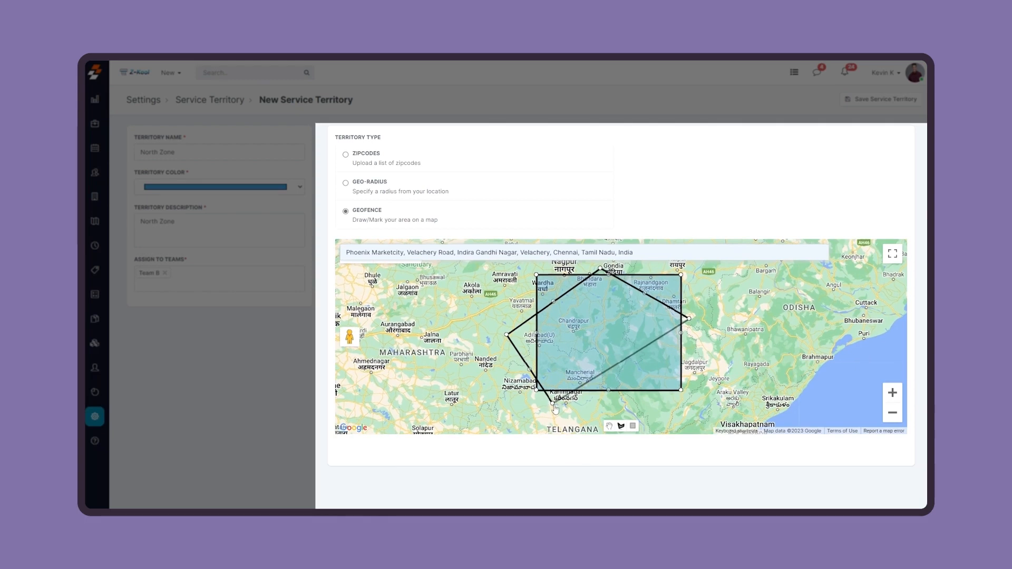
{"action": "left_click", "coordinate": [553, 403]}
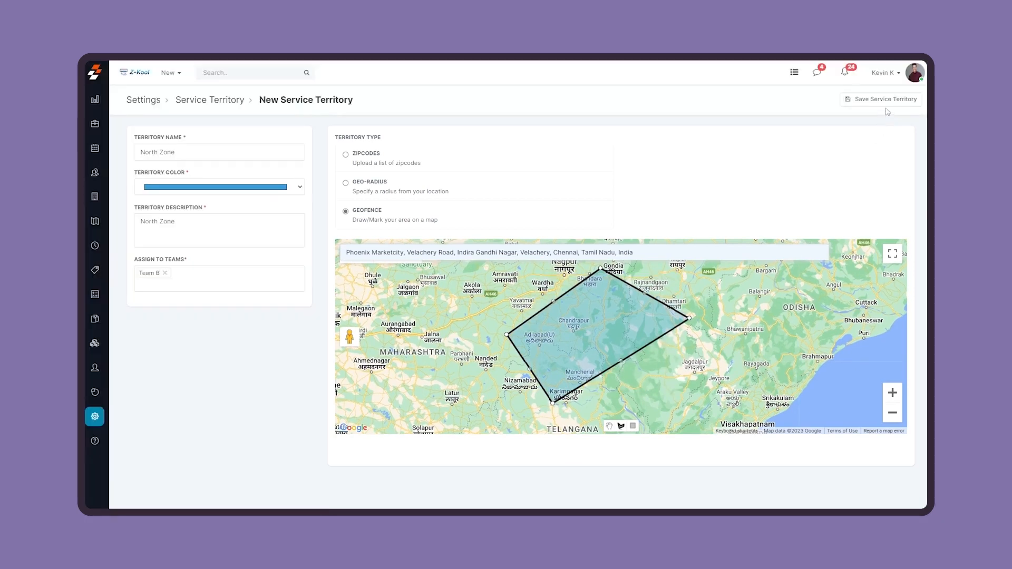
{"action": "left_click", "coordinate": [885, 99]}
{"action": "left_click", "coordinate": [628, 175]}
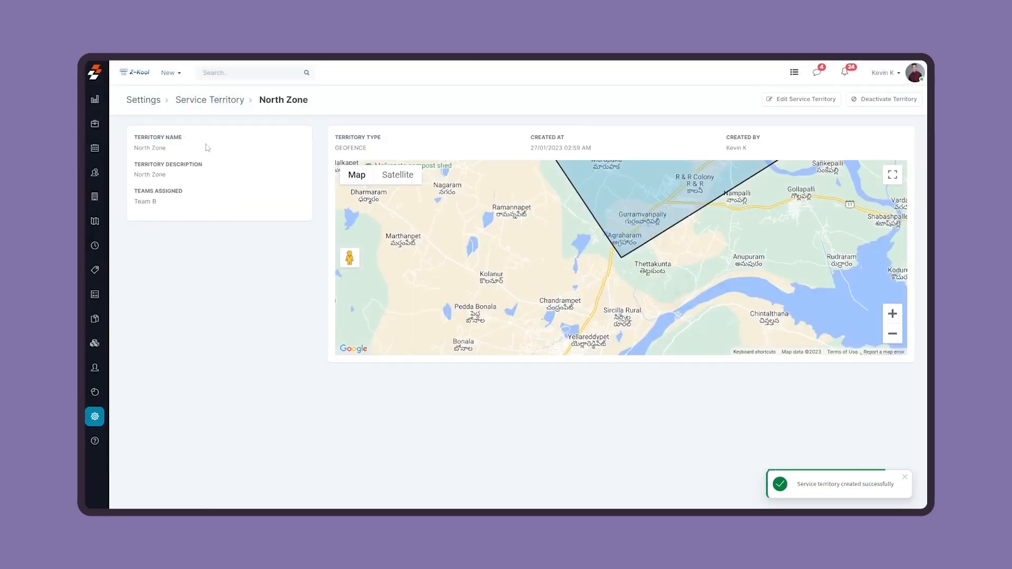
Step: Create a master tag named VIP for the Customers module with the description VIP
{"action": "left_click", "coordinate": [187, 108]}
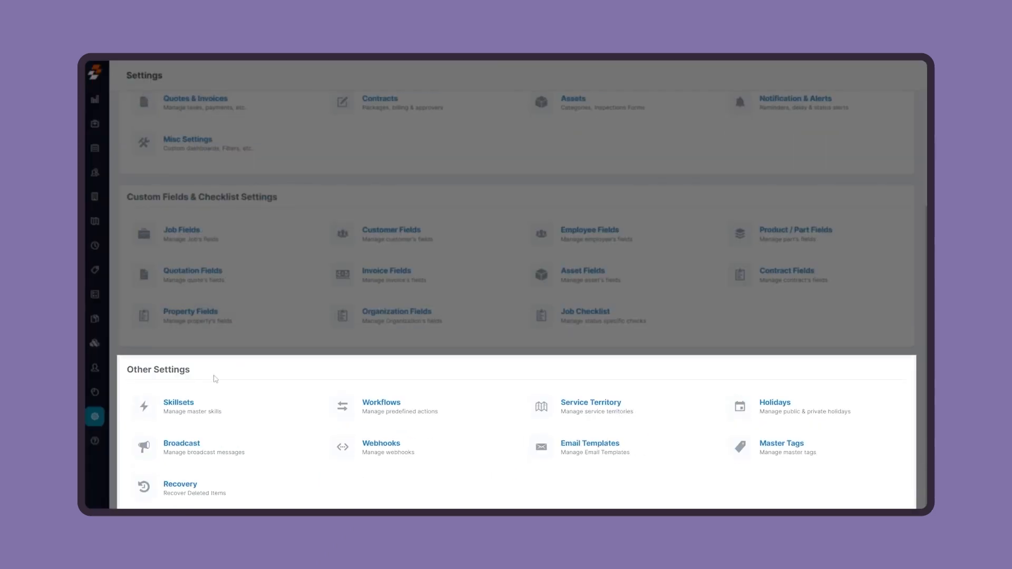
{"action": "left_click", "coordinate": [757, 452]}
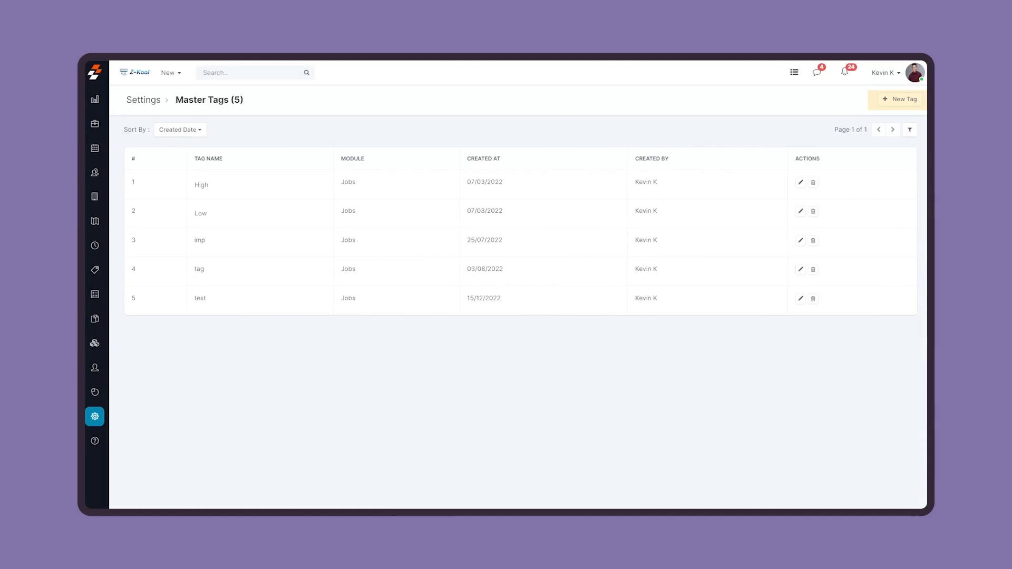
{"action": "left_click", "coordinate": [885, 101]}
{"action": "left_click", "coordinate": [379, 128]}
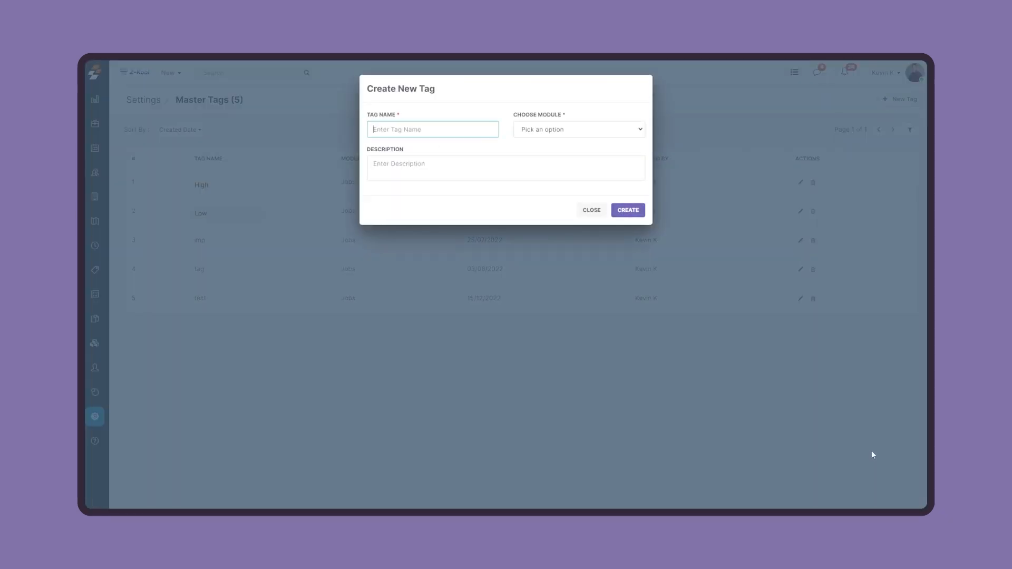
{"action": "type", "text": "V"}
{"action": "left_click", "coordinate": [596, 136]}
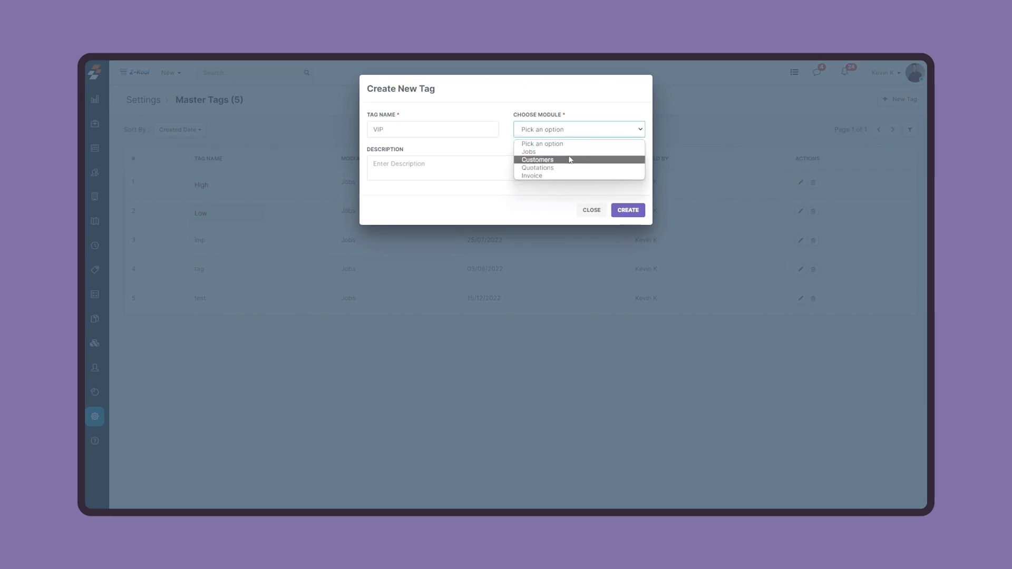
{"action": "left_click", "coordinate": [569, 159]}
{"action": "key", "text": "shift+Tab"}
{"action": "left_click", "coordinate": [371, 163]}
{"action": "type", "text": "VIP"}
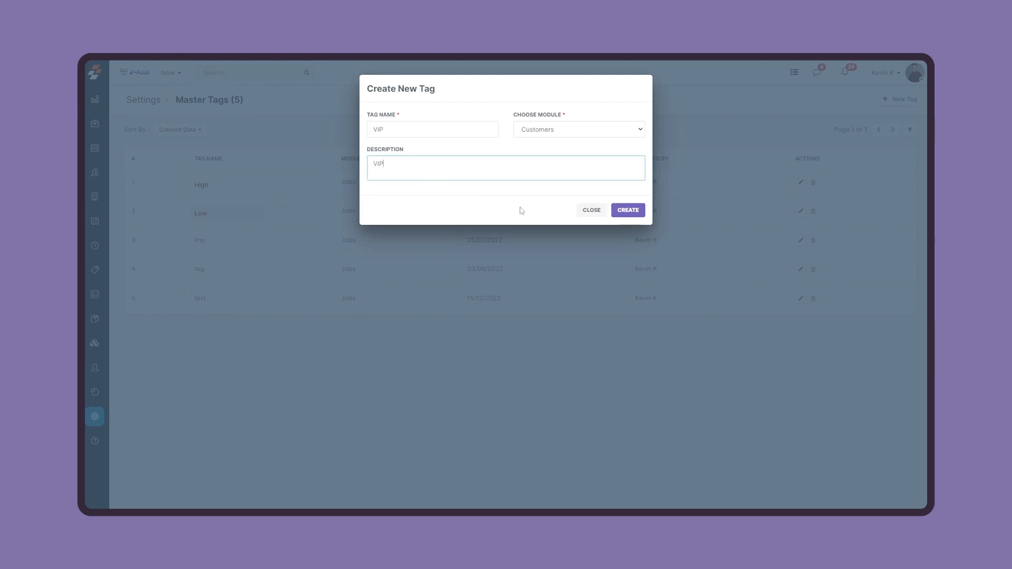
{"action": "left_click", "coordinate": [624, 210]}
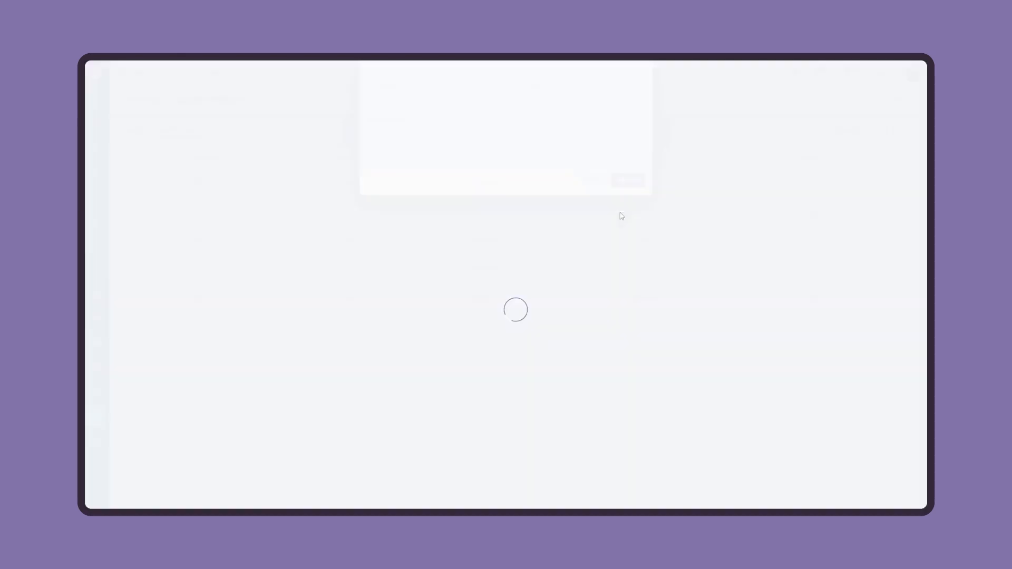